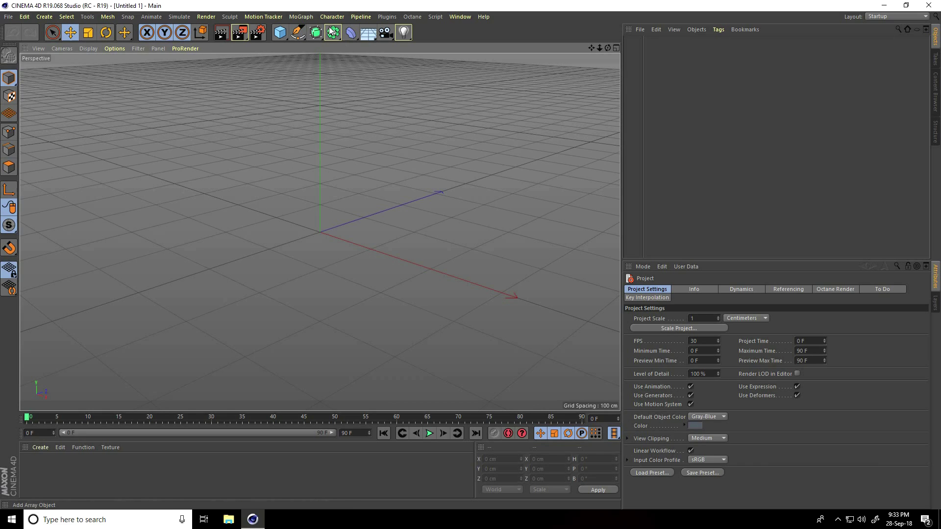
- Create a MoText object reading "CINEMA" and set its alignment to Middle
{"action": "left_click", "coordinate": [301, 17]}
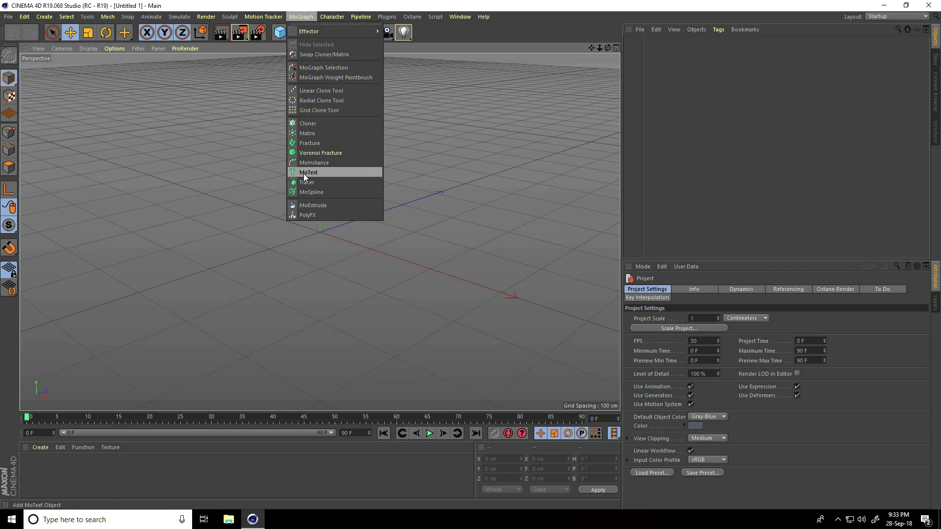
{"action": "left_click", "coordinate": [330, 172]}
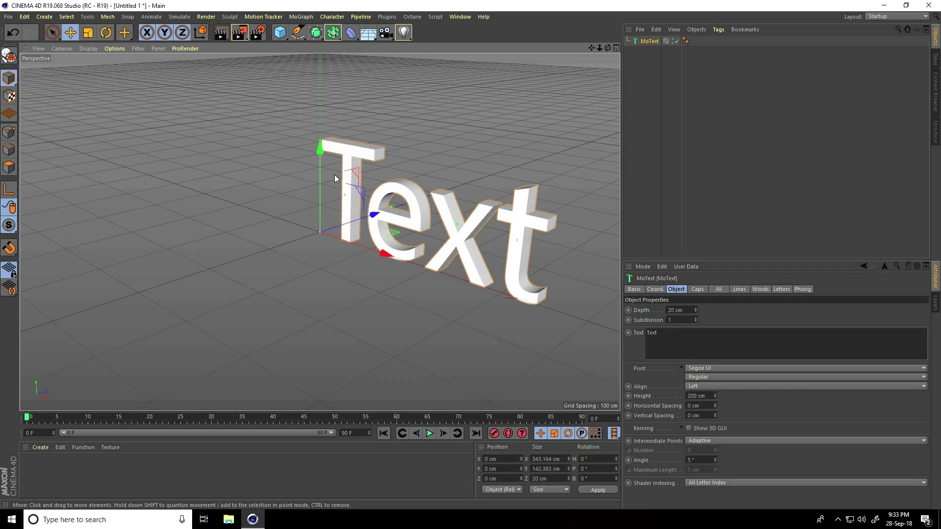
{"action": "double_click", "coordinate": [649, 334]}
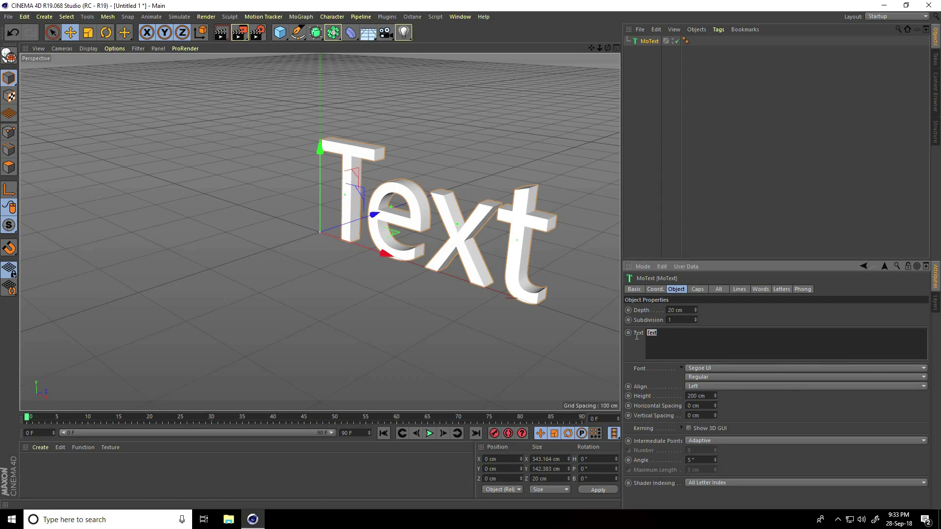
{"action": "type", "text": "Cl"}
{"action": "type", "text": "NEMA"}
{"action": "left_click", "coordinate": [693, 387]}
{"action": "left_click", "coordinate": [698, 404]}
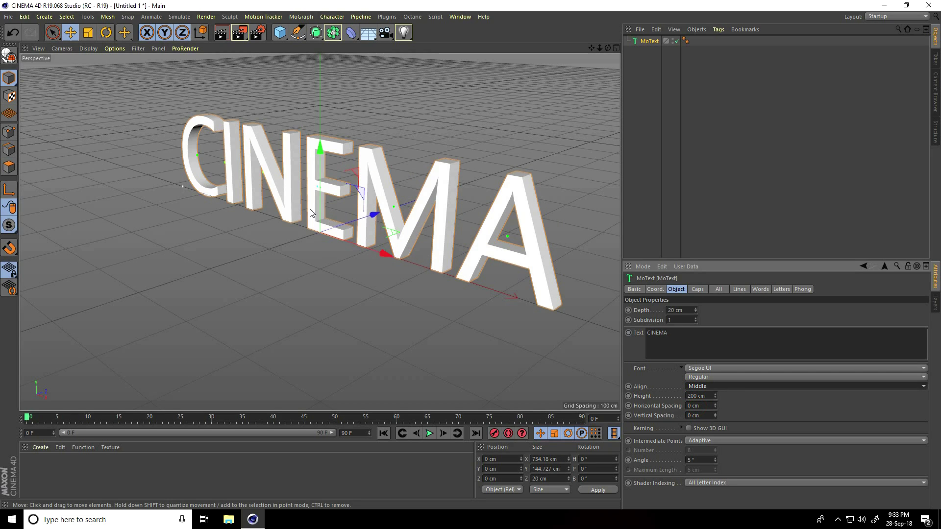
- Change the MoText font to Gretoon Highlight
{"action": "left_click_drag", "start_coordinate": [310, 212], "coordinate": [454, 267], "text": "alt"}
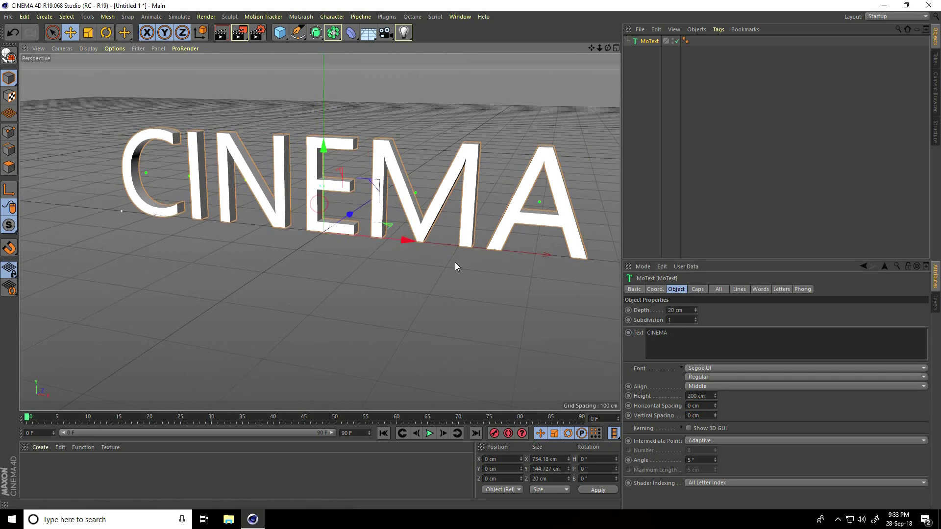
{"action": "left_click", "coordinate": [696, 369]}
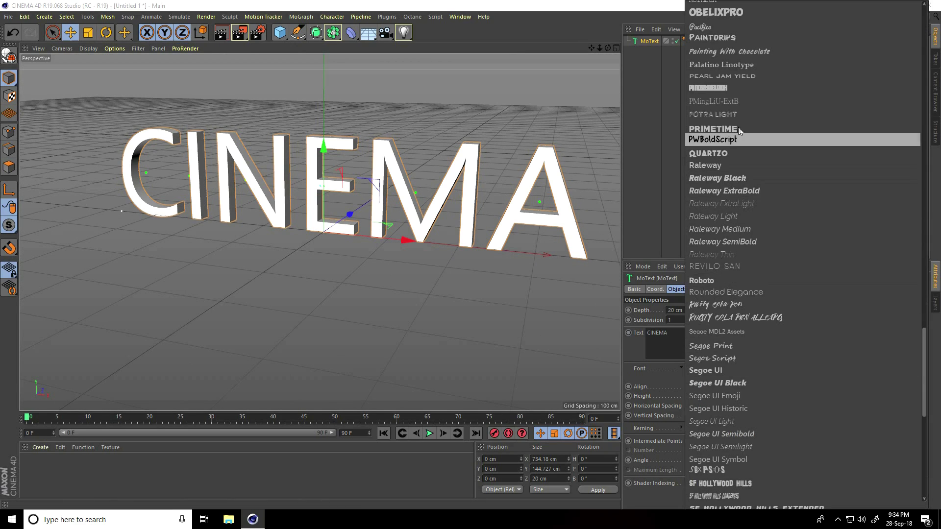
{"action": "mouse_move", "coordinate": [745, 2]}
{"action": "scroll", "coordinate": [744, 40], "scroll_direction": "up", "scroll_amount": 10}
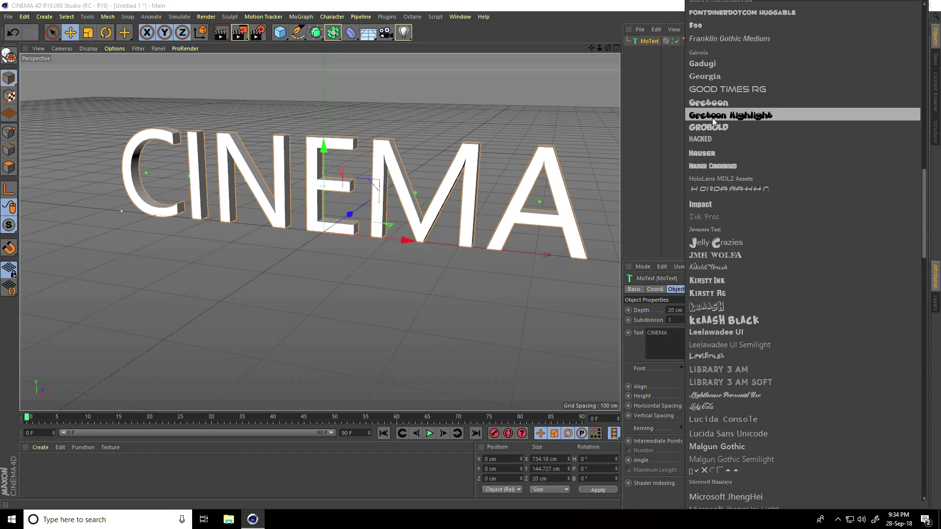
{"action": "left_click", "coordinate": [740, 117]}
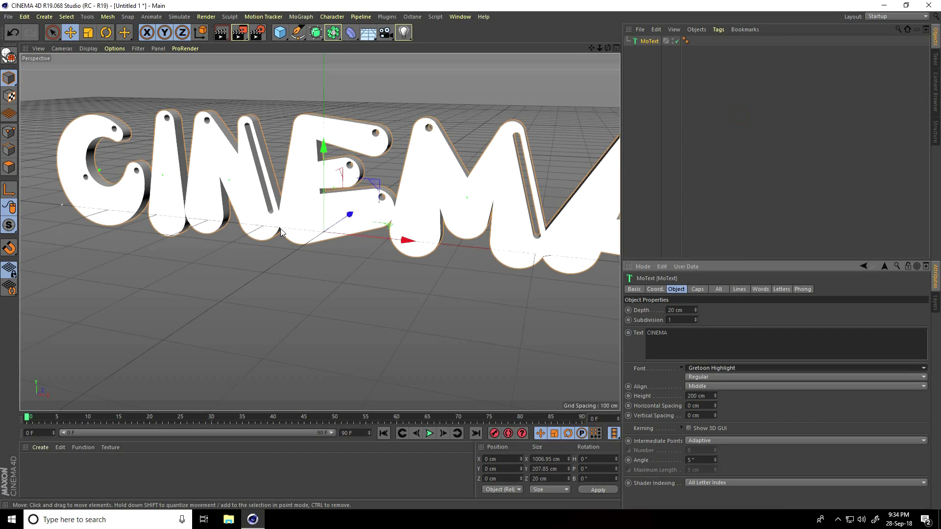
- Set the text depth to 50 cm and display the viewport shading with mesh lines
{"action": "mouse_move", "coordinate": [280, 230]}
{"action": "left_mouse_down", "text": "alt"}
{"action": "mouse_move", "coordinate": [265, 292]}
{"action": "mouse_move", "coordinate": [204, 250]}
{"action": "mouse_move", "coordinate": [286, 245]}
{"action": "left_mouse_up", "text": "alt"}
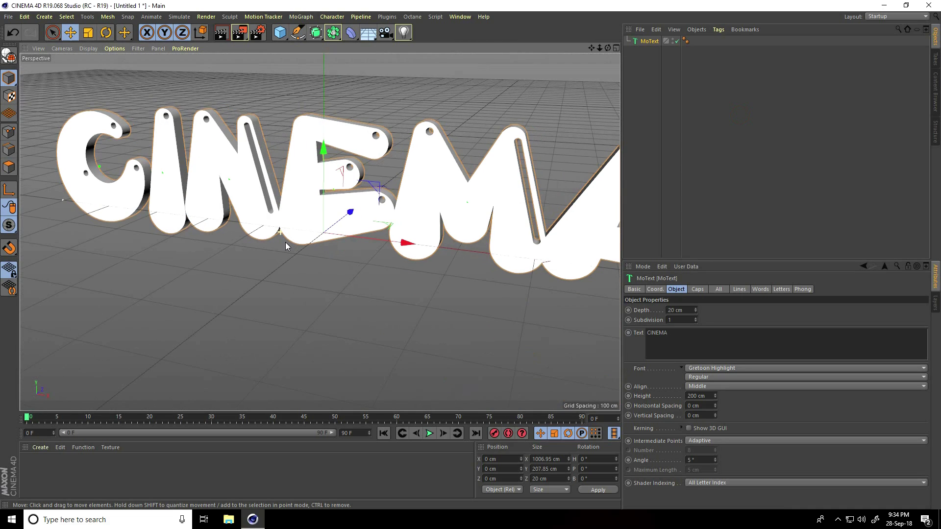
{"action": "double_click", "coordinate": [676, 311]}
{"action": "type", "text": "50"}
{"action": "key", "text": "Return"}
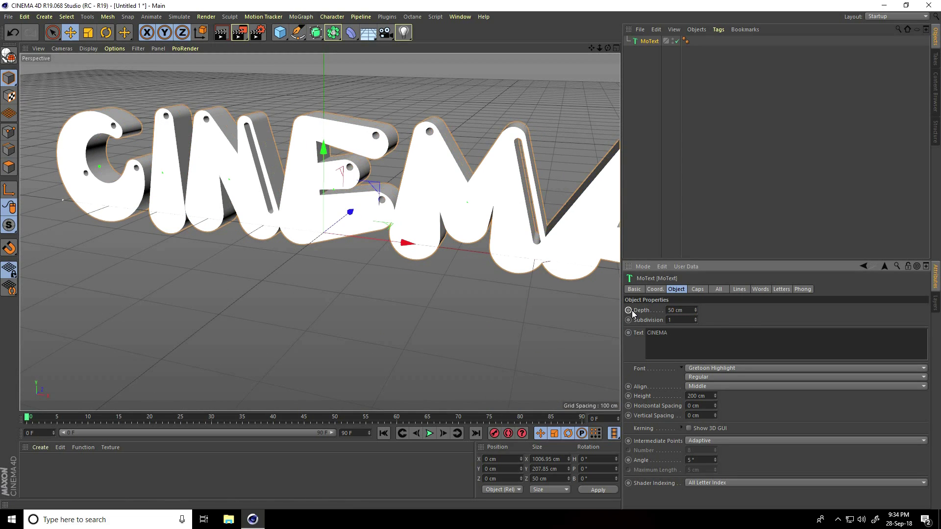
{"action": "left_click", "coordinate": [88, 48]}
{"action": "left_click", "coordinate": [129, 76]}
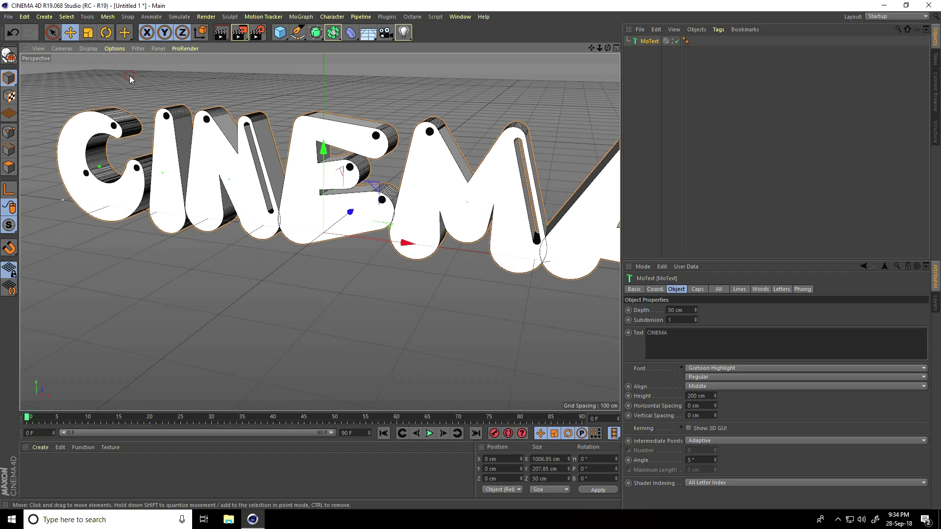
- Set the text's intermediate points to Subdivided with a 90° angle and 5 cm maximum length, and its subdivision to 5
{"action": "mouse_move", "coordinate": [129, 76]}
{"action": "left_mouse_down", "text": "alt"}
{"action": "mouse_move", "coordinate": [396, 90]}
{"action": "mouse_move", "coordinate": [384, 156]}
{"action": "left_mouse_up", "text": "alt"}
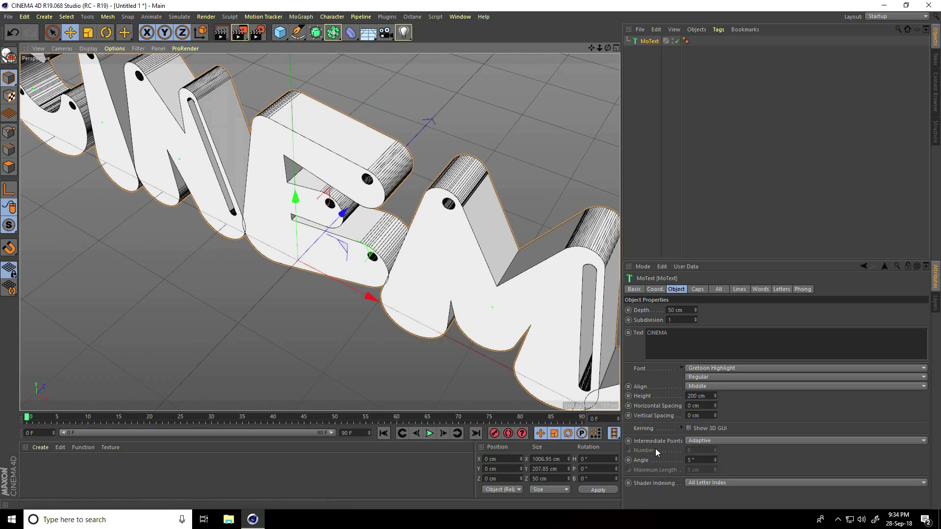
{"action": "left_click", "coordinate": [709, 440]}
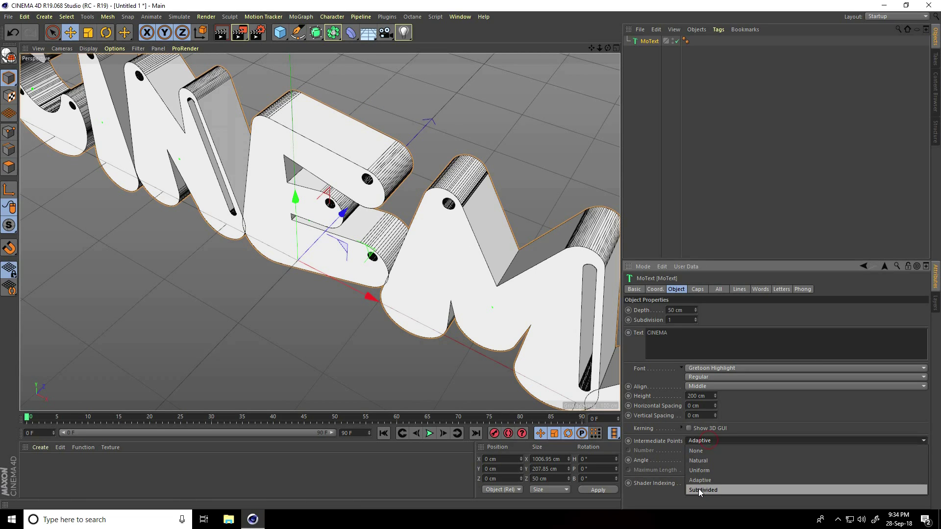
{"action": "left_click", "coordinate": [701, 473]}
{"action": "left_click_drag", "start_coordinate": [706, 461], "coordinate": [673, 461]}
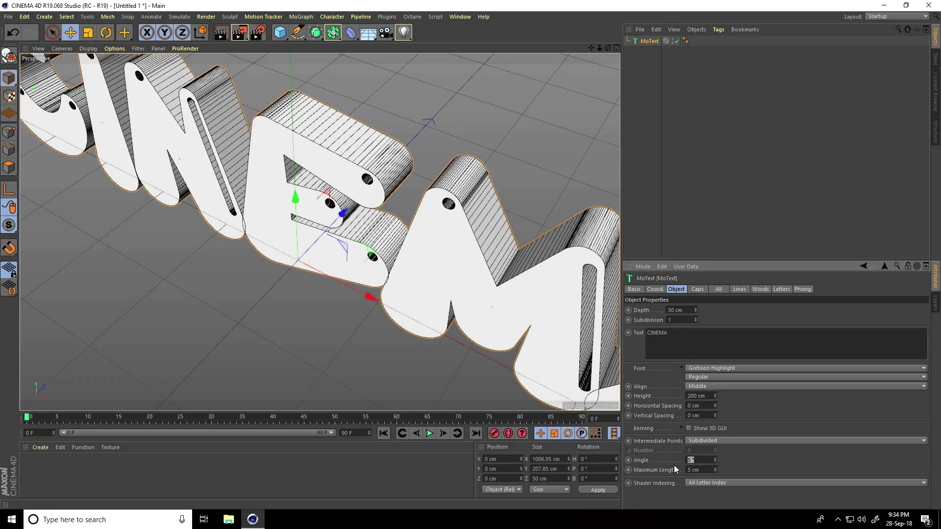
{"action": "type", "text": "90"}
{"action": "key", "text": "Return"}
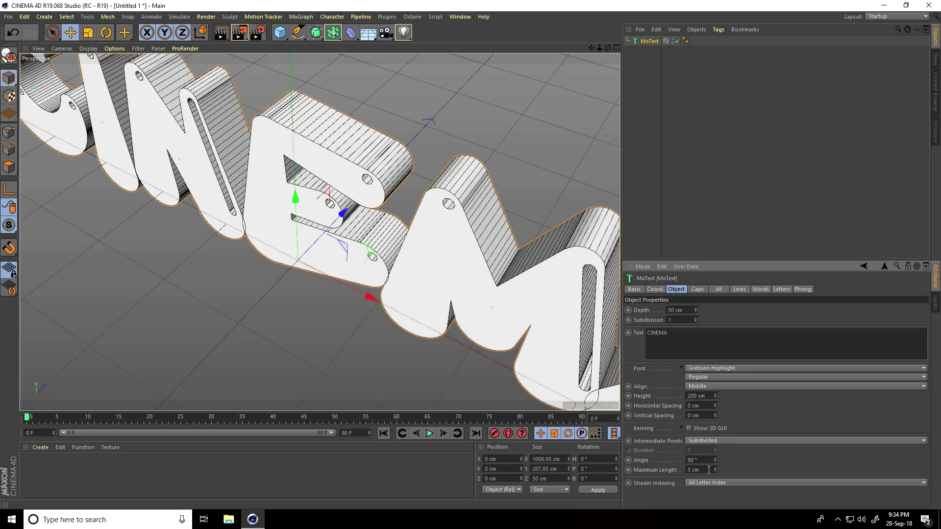
{"action": "left_click_drag", "start_coordinate": [704, 470], "coordinate": [682, 470]}
{"action": "left_click_drag", "start_coordinate": [682, 319], "coordinate": [653, 319]}
{"action": "key", "text": "Return"}
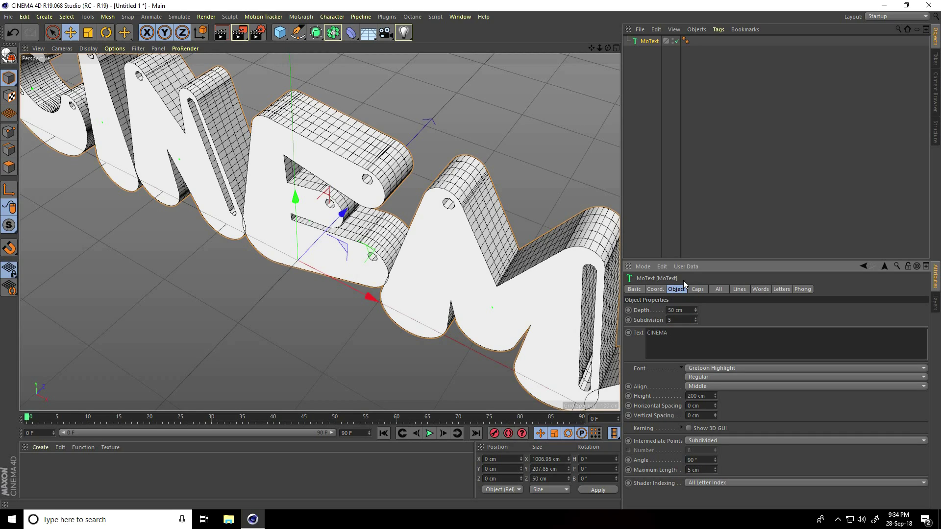
- Set the text caps to Quadrangles with a regular grid 5 cm wide
{"action": "left_click", "coordinate": [698, 290]}
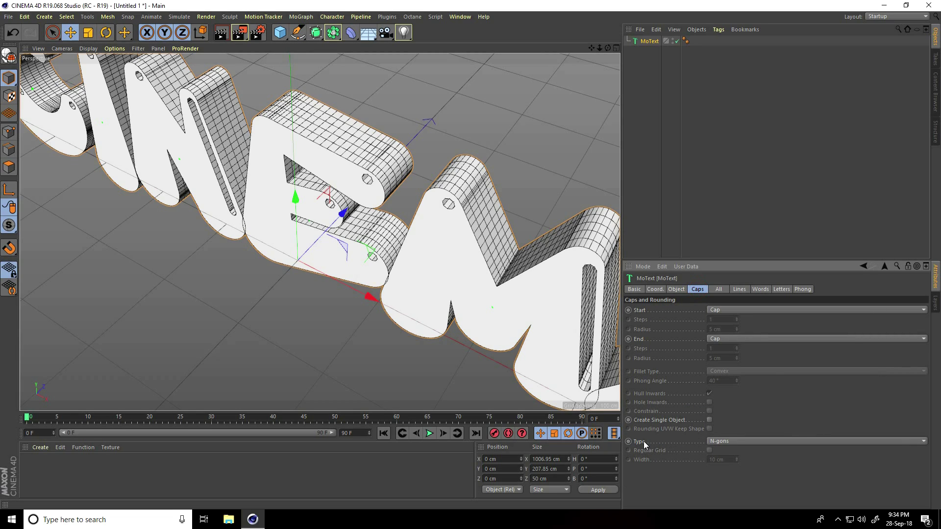
{"action": "left_click", "coordinate": [726, 443]}
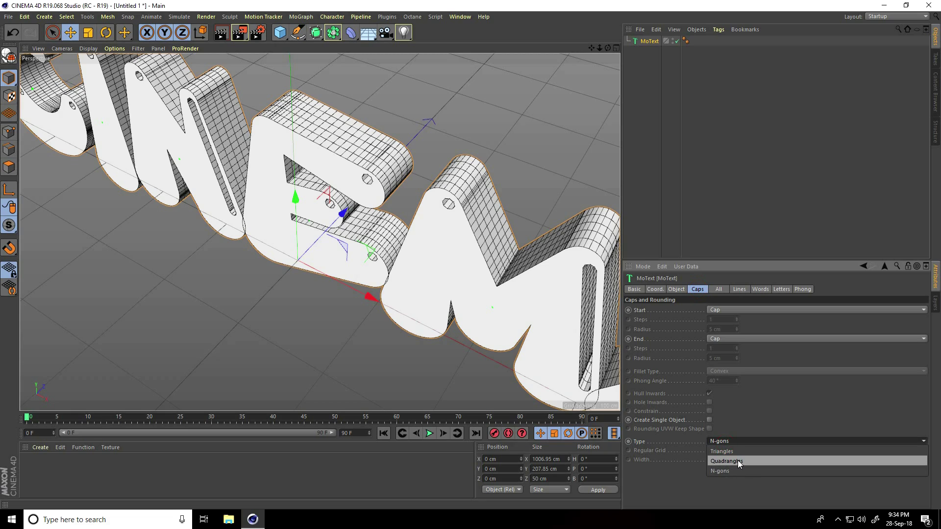
{"action": "left_click", "coordinate": [737, 461]}
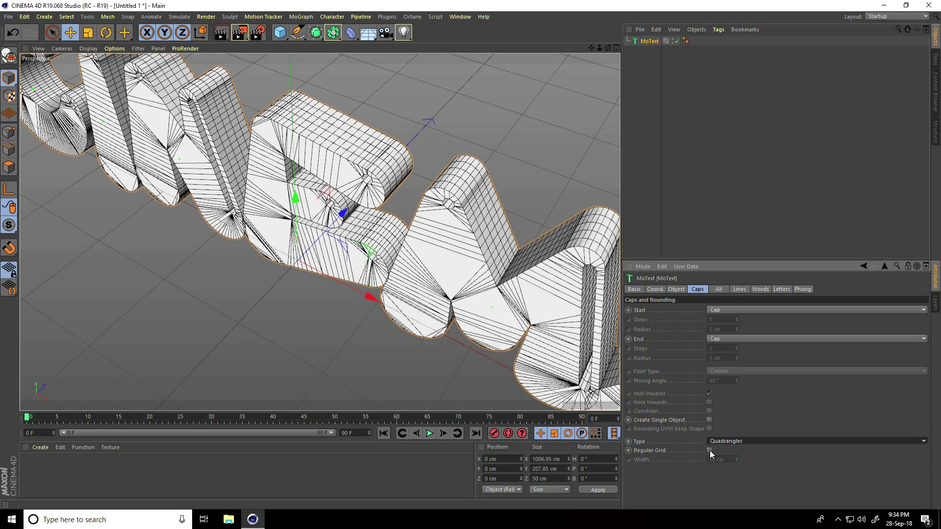
{"action": "left_click", "coordinate": [710, 450]}
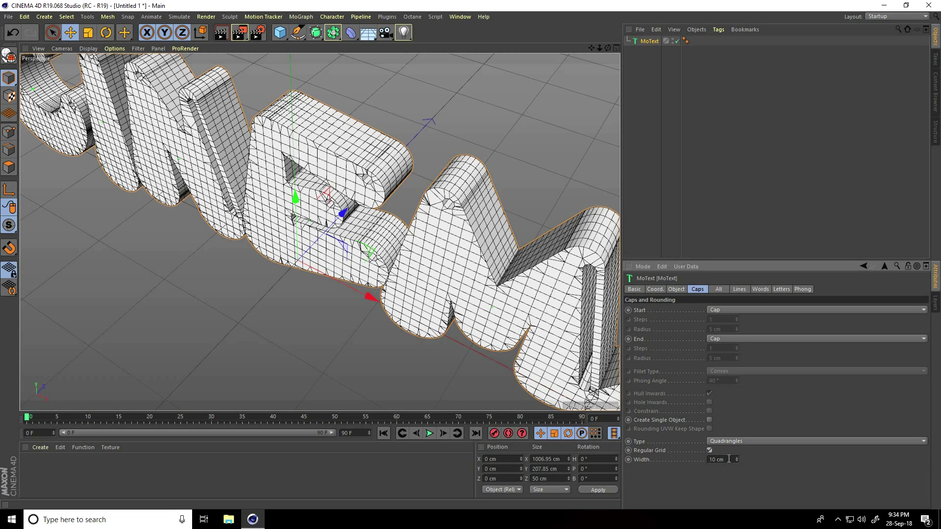
{"action": "left_click", "coordinate": [729, 459]}
{"action": "key", "text": "Return"}
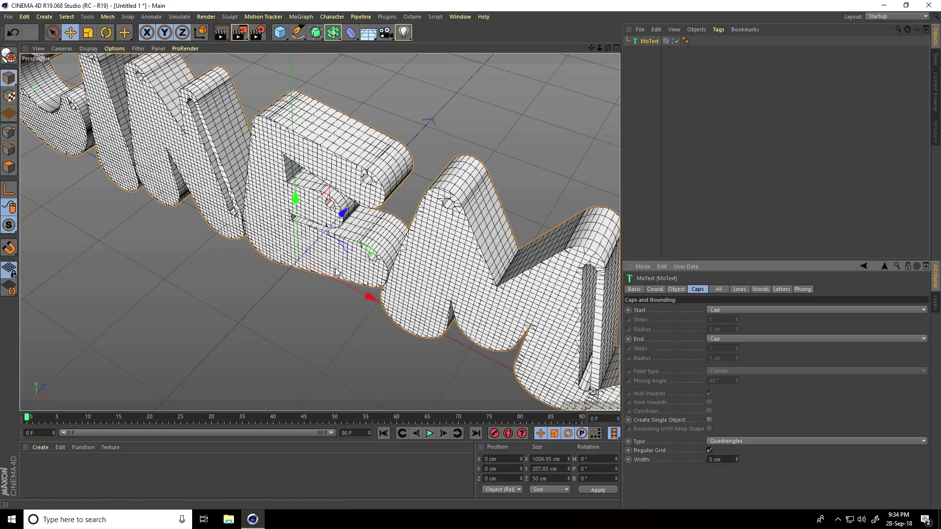
- Add a Plain effector to the CINEMA MoText object
{"action": "left_click_drag", "start_coordinate": [298, 289], "coordinate": [357, 249], "text": "alt"}
{"action": "scroll", "coordinate": [274, 286], "scroll_direction": "down", "scroll_amount": 5}
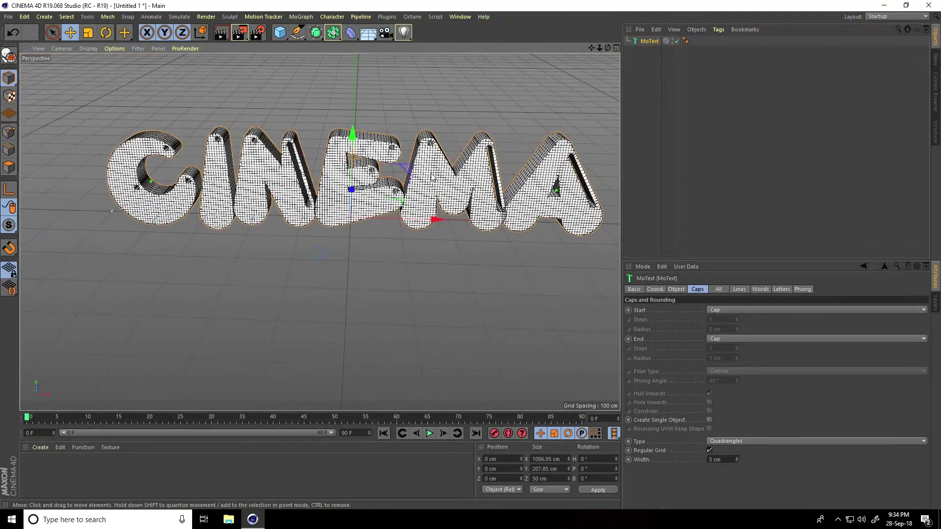
{"action": "left_click_drag", "start_coordinate": [433, 177], "coordinate": [425, 158], "text": "alt"}
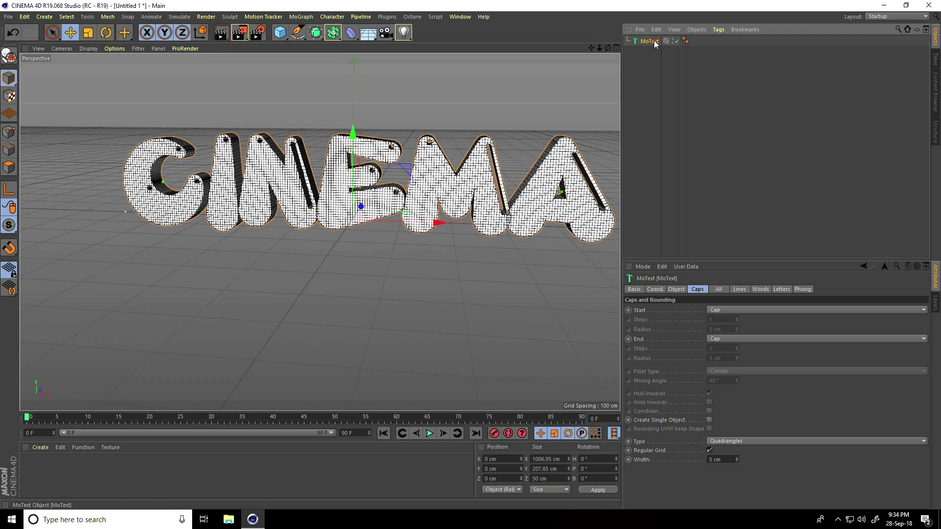
{"action": "left_click", "coordinate": [298, 17]}
{"action": "mouse_move", "coordinate": [301, 29]}
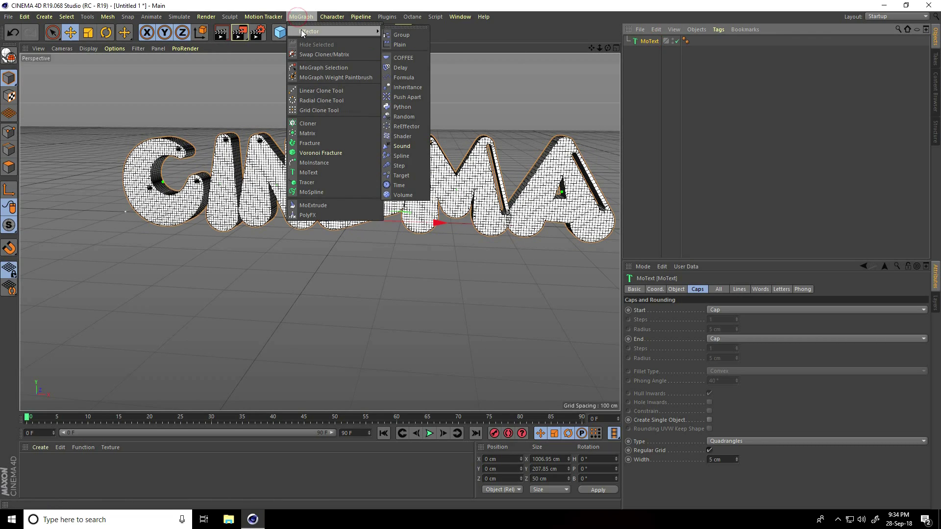
{"action": "left_click", "coordinate": [409, 45]}
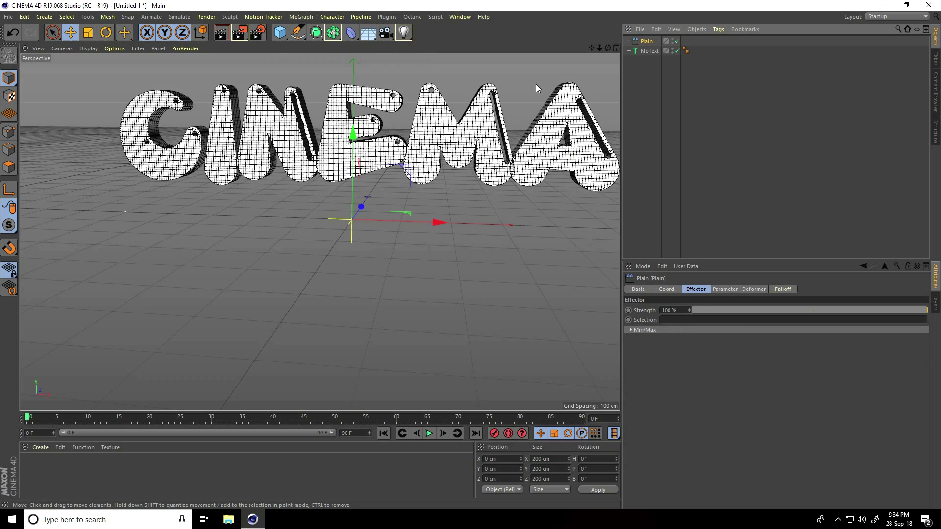
- Give the Plain effector a Linear falloff oriented along -X and shift the effector to about 24.5 cm in X
{"action": "left_click_drag", "start_coordinate": [591, 47], "coordinate": [471, 255]}
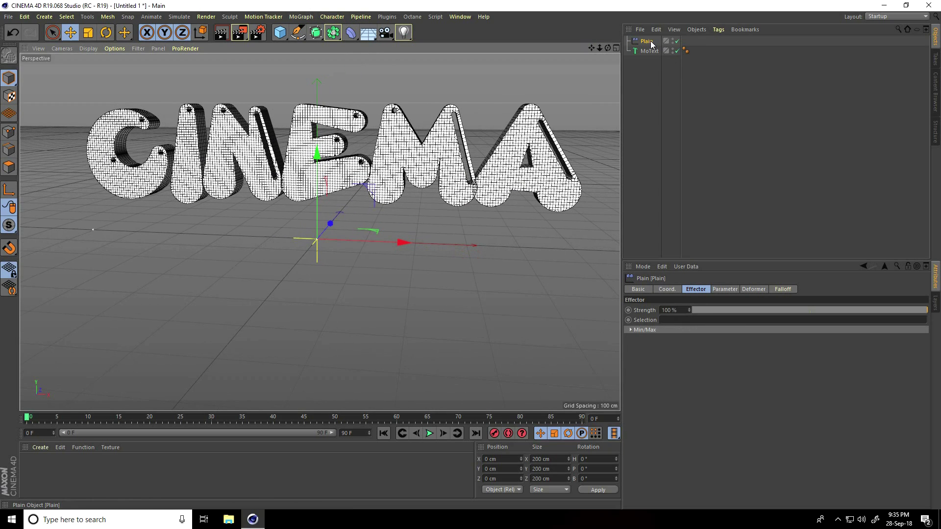
{"action": "left_click", "coordinate": [790, 290]}
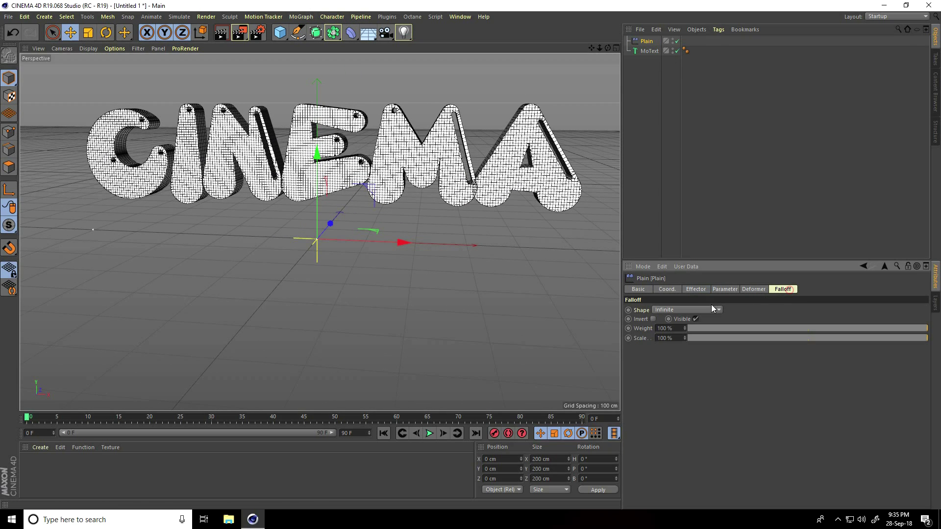
{"action": "left_click", "coordinate": [675, 310]}
{"action": "left_click", "coordinate": [666, 369]}
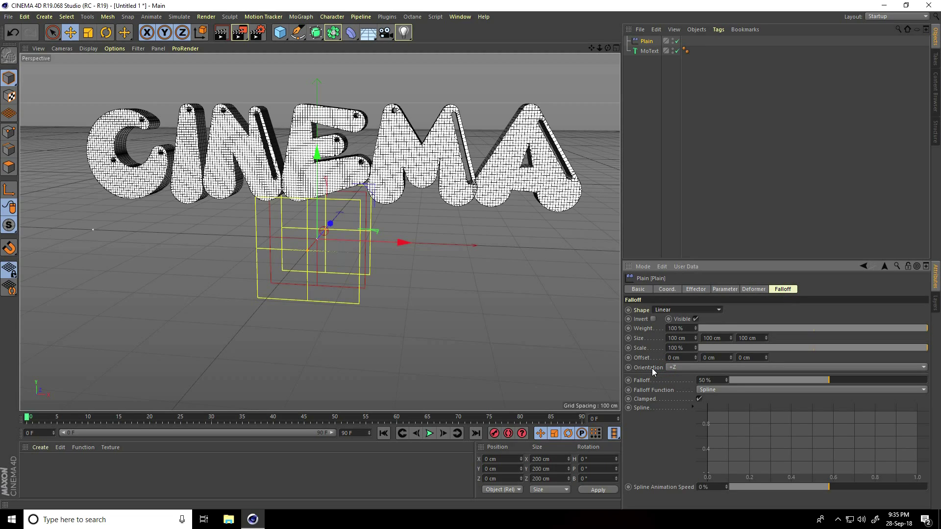
{"action": "left_click", "coordinate": [680, 367]}
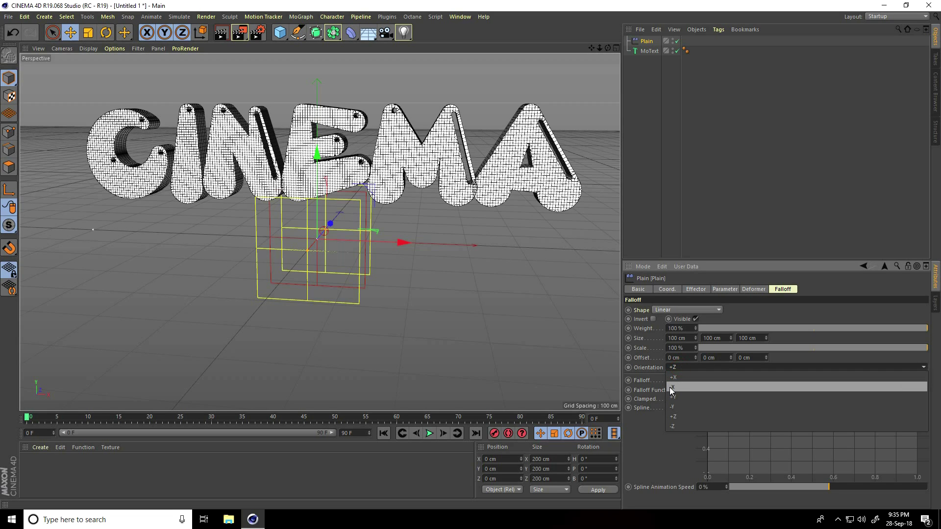
{"action": "left_click", "coordinate": [670, 387]}
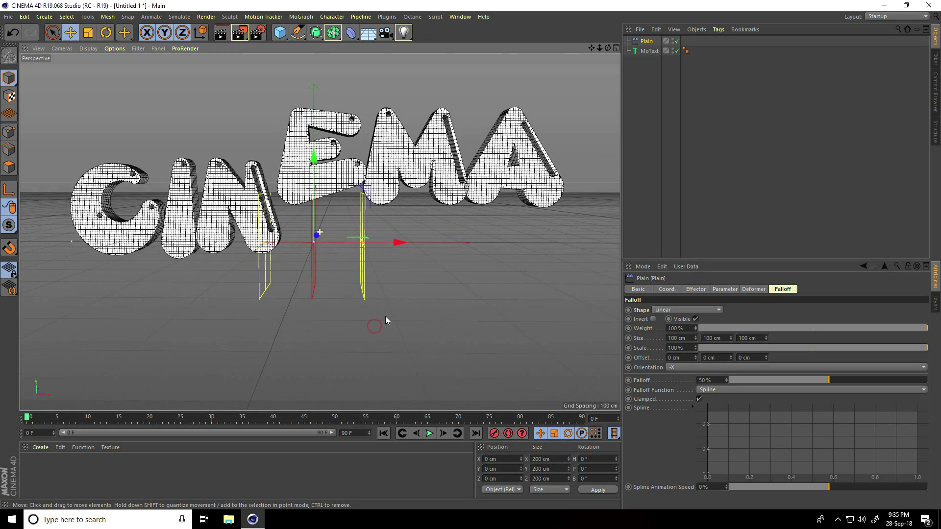
{"action": "left_click_drag", "start_coordinate": [402, 243], "coordinate": [415, 274]}
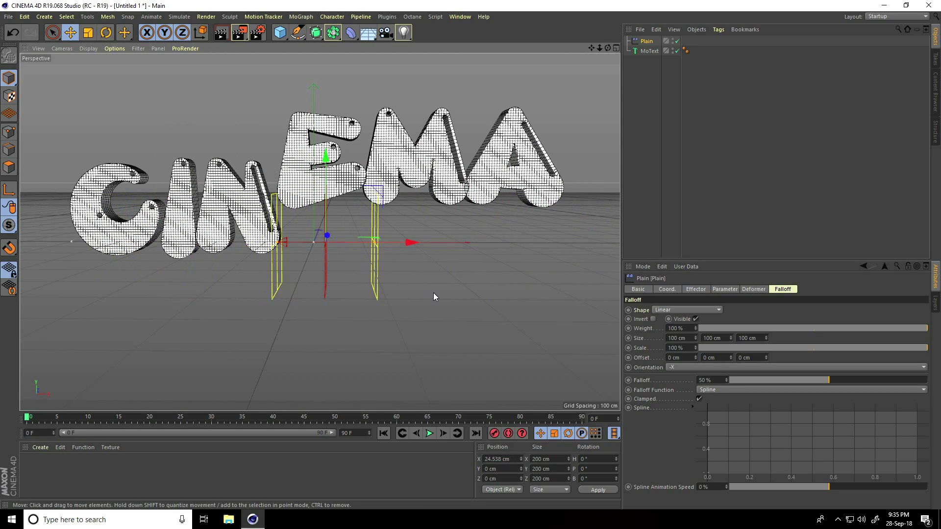
- Set the Plain effector's Y position transform to -600 cm
{"action": "left_click", "coordinate": [727, 290]}
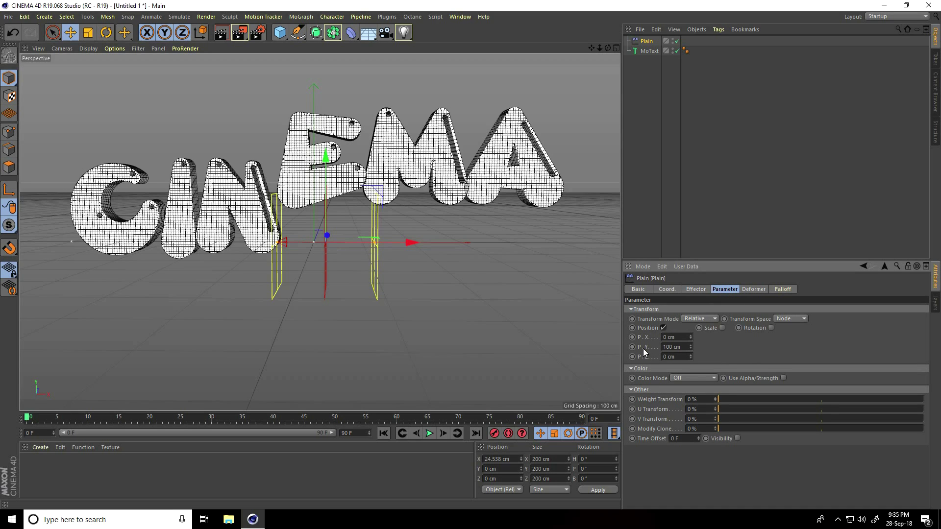
{"action": "left_click_drag", "start_coordinate": [691, 346], "coordinate": [690, 345]}
{"action": "left_click", "coordinate": [683, 350]}
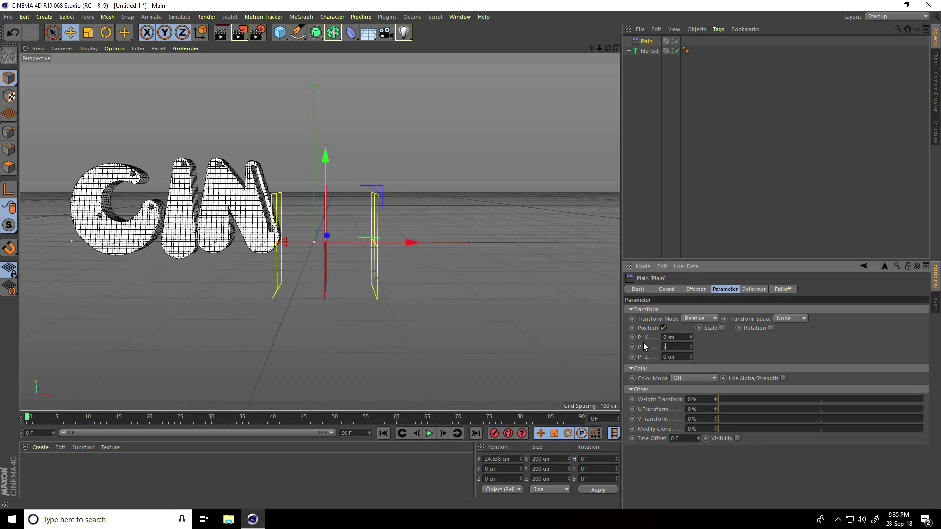
{"action": "type", "text": "-600"}
{"action": "key", "text": "Return"}
- Move the Plain effector along X to about -438 cm, beyond the start of the CINEMA text
{"action": "left_click_drag", "start_coordinate": [411, 242], "coordinate": [578, 236]}
{"action": "key", "text": "ctrl+z"}
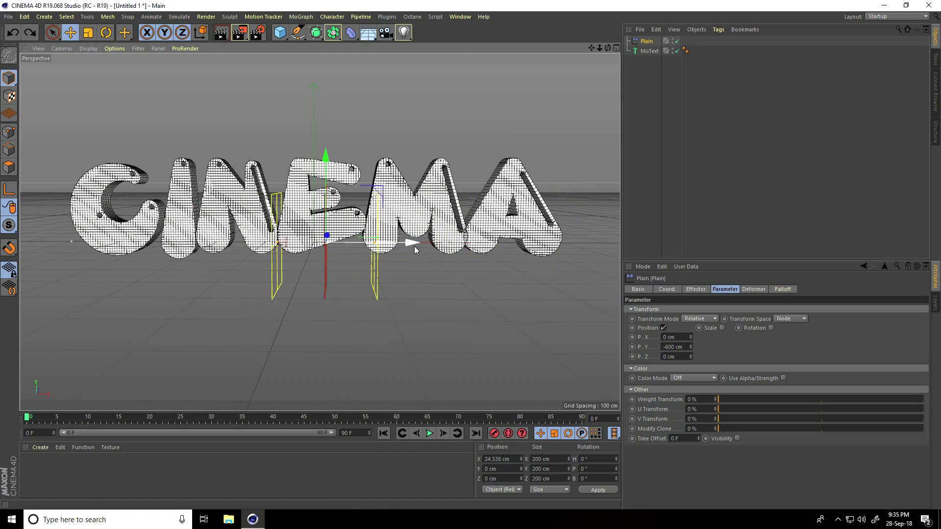
{"action": "left_click_drag", "start_coordinate": [414, 246], "coordinate": [189, 233]}
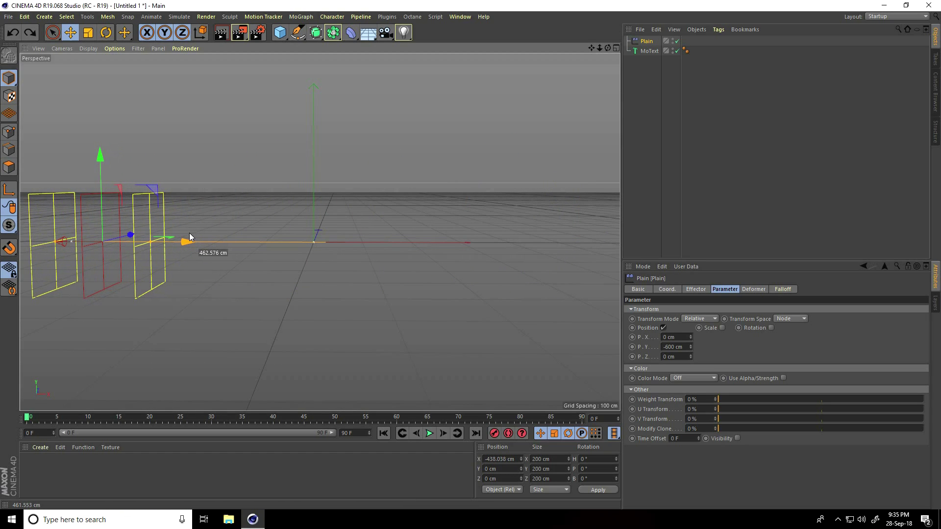
- Set the project length to 120 frames and extend the preview range to frame 120
{"action": "left_click", "coordinate": [359, 432]}
{"action": "type", "text": "120"}
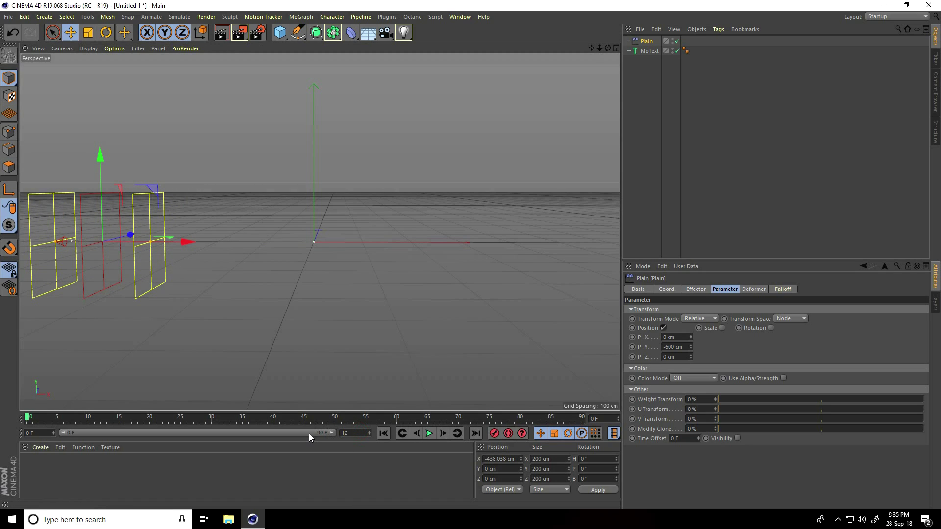
{"action": "key", "text": "Return"}
{"action": "left_click_drag", "start_coordinate": [273, 434], "coordinate": [337, 432]}
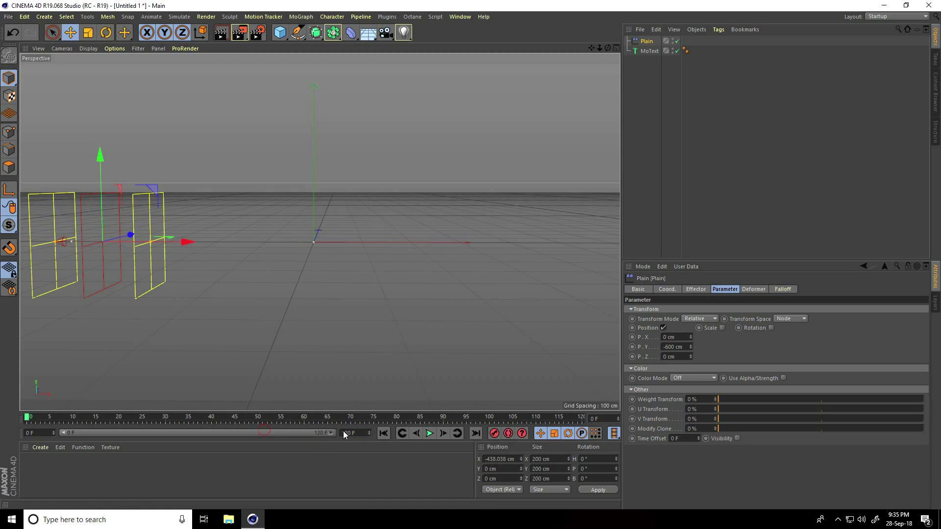
- Keyframe the Plain effector at about -438 cm in X at frame 0 and about 553 cm in X at frame 90
{"action": "left_click", "coordinate": [493, 433]}
{"action": "left_click_drag", "start_coordinate": [186, 245], "coordinate": [589, 260]}
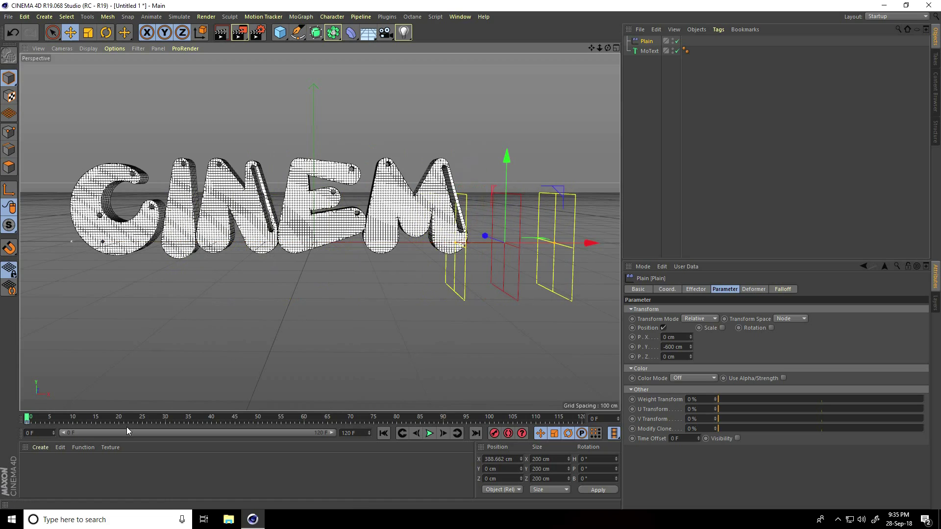
{"action": "left_click_drag", "start_coordinate": [31, 421], "coordinate": [269, 426]}
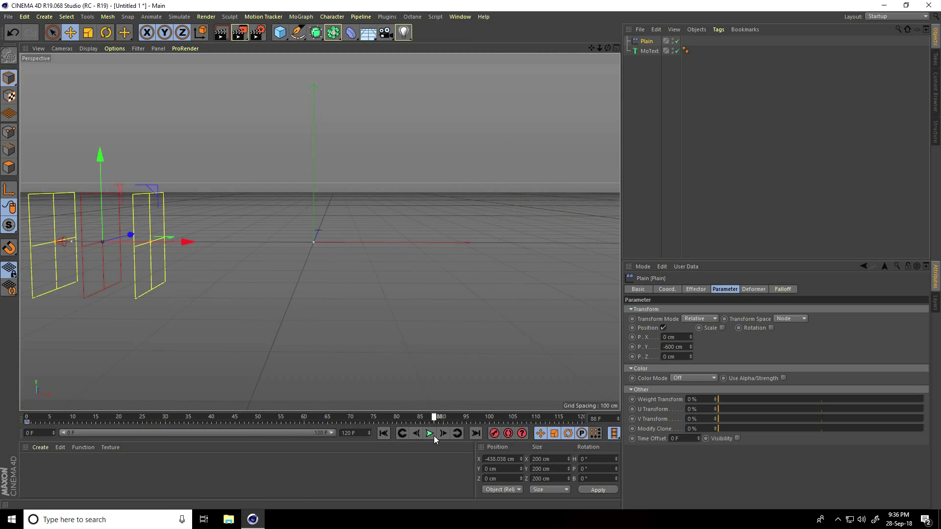
{"action": "left_click_drag", "start_coordinate": [186, 241], "coordinate": [476, 260]}
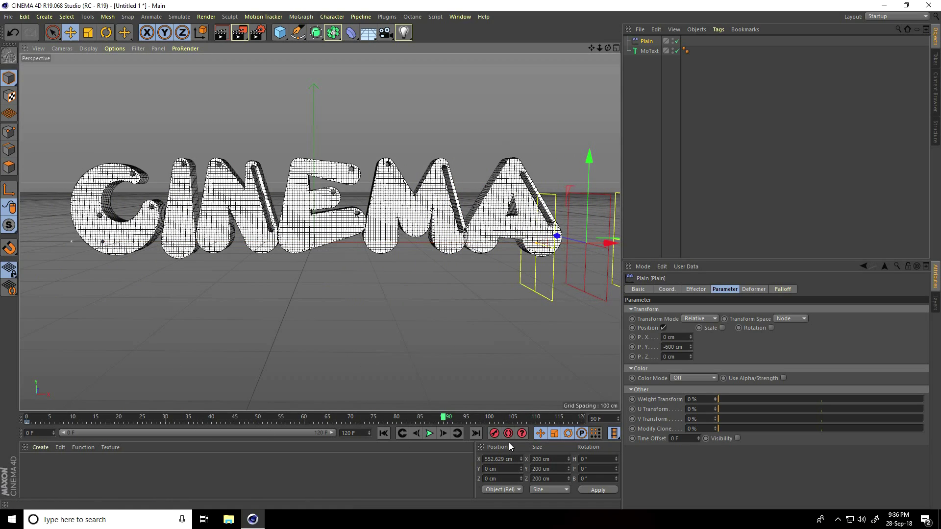
{"action": "left_click", "coordinate": [495, 433]}
- Play the letter reveal animation twice from the first frame to check its motion
{"action": "left_click", "coordinate": [383, 433]}
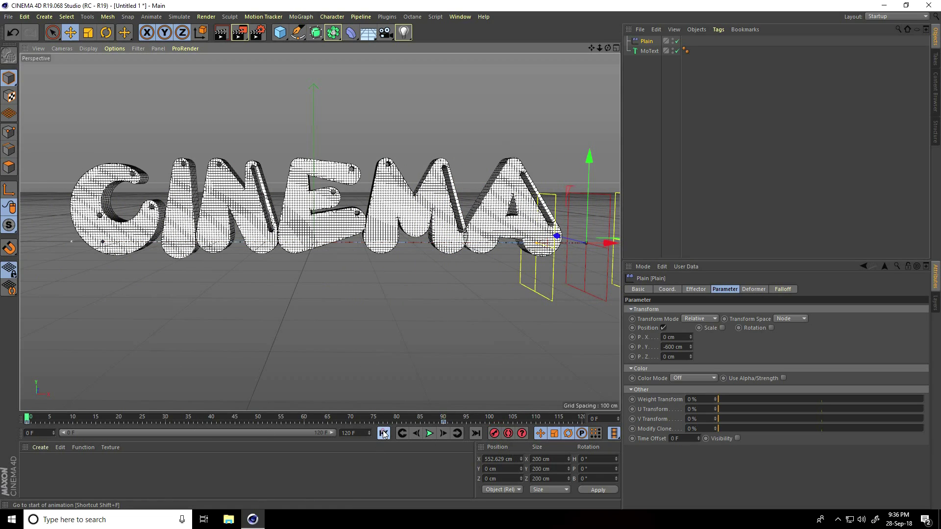
{"action": "left_click", "coordinate": [429, 433]}
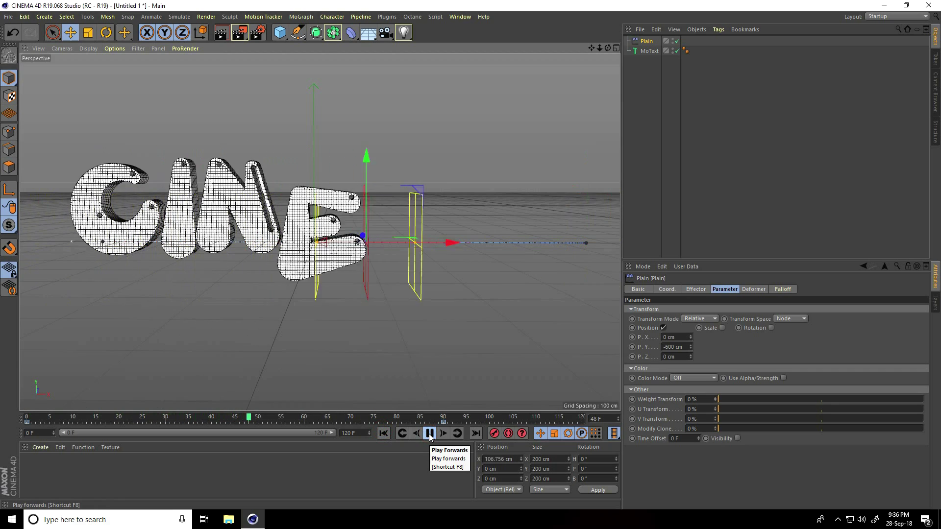
{"action": "left_click", "coordinate": [429, 433]}
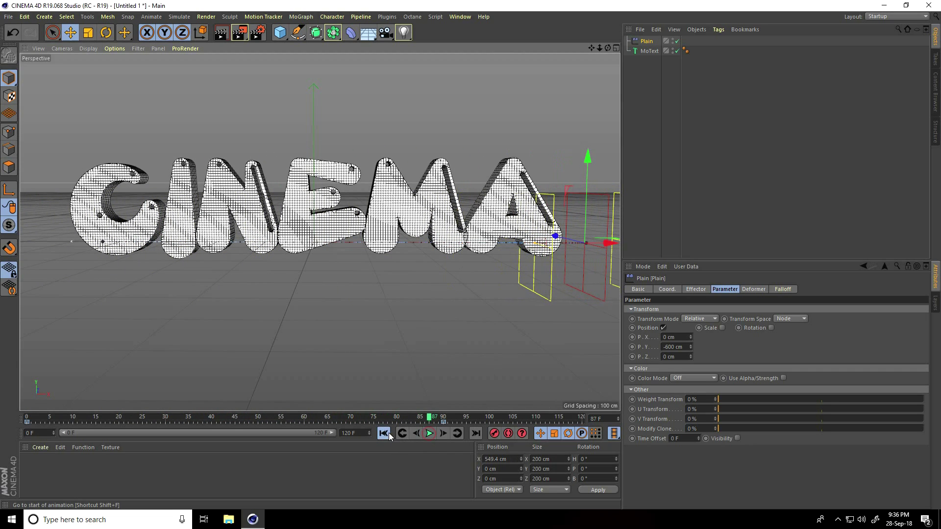
{"action": "left_click", "coordinate": [383, 433]}
{"action": "left_click", "coordinate": [429, 433]}
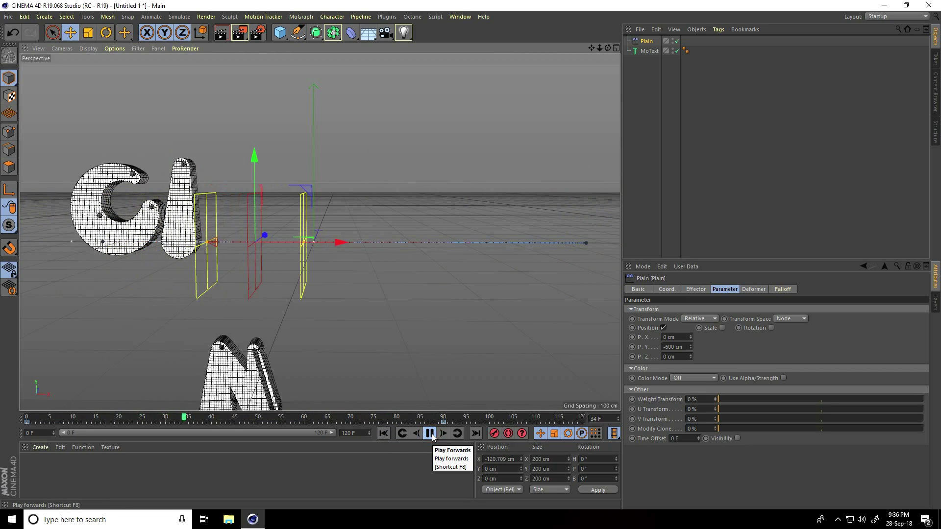
{"action": "left_click", "coordinate": [430, 433]}
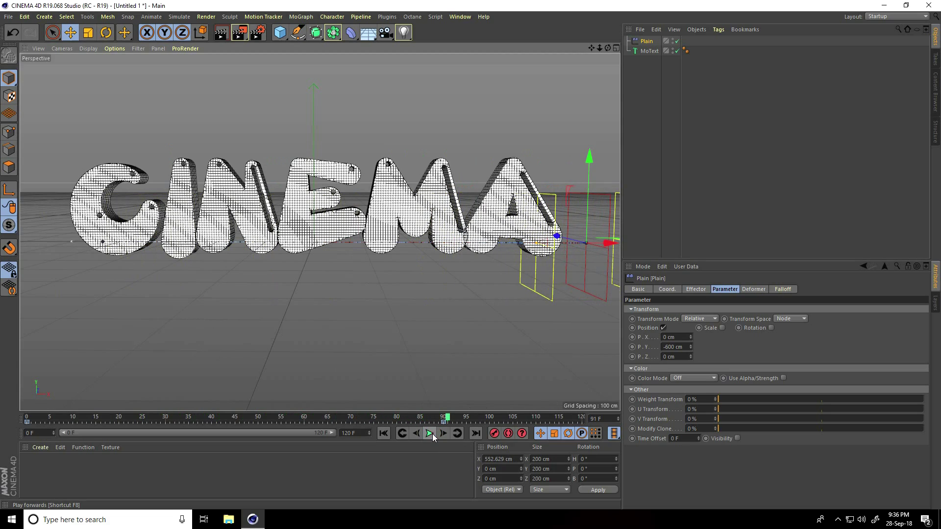
- Add a Delay effector to the MoText object
{"action": "left_click", "coordinate": [655, 51]}
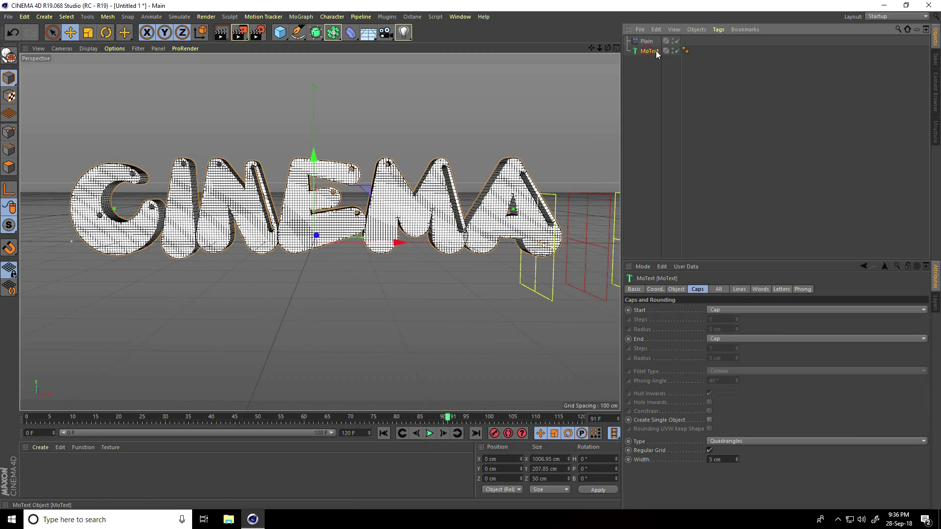
{"action": "left_click", "coordinate": [301, 16]}
{"action": "mouse_move", "coordinate": [306, 30]}
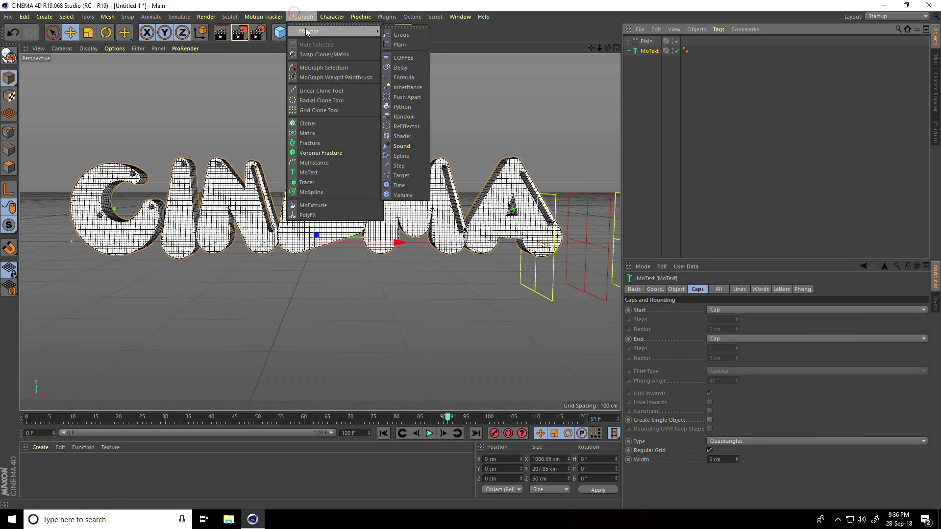
{"action": "left_click", "coordinate": [409, 68]}
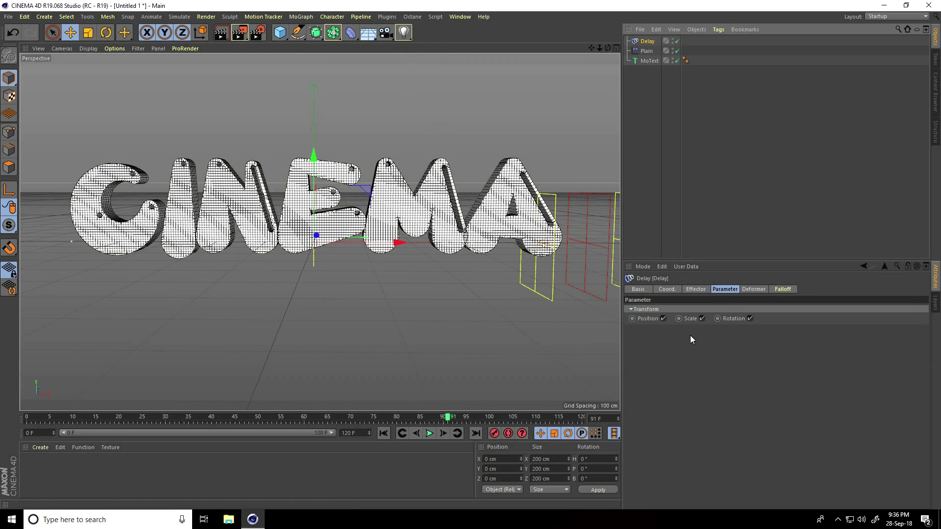
- Set the Delay effector to Spring mode with a strength of 60%
{"action": "left_click", "coordinate": [696, 290]}
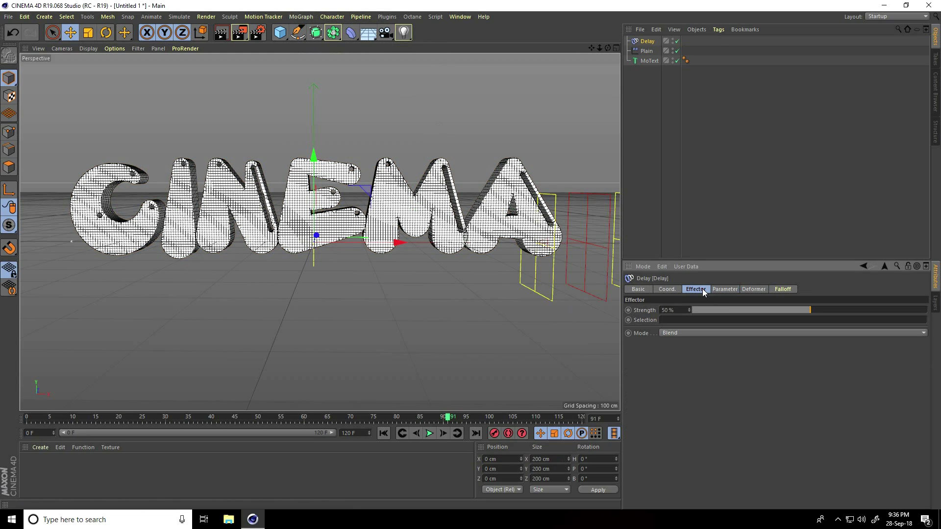
{"action": "left_click", "coordinate": [675, 334]}
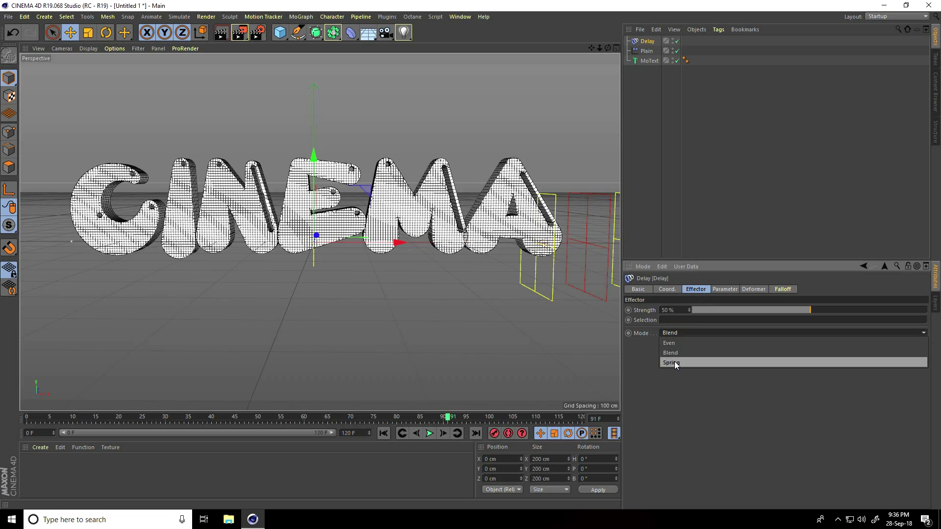
{"action": "left_click", "coordinate": [675, 361]}
{"action": "double_click", "coordinate": [675, 310]}
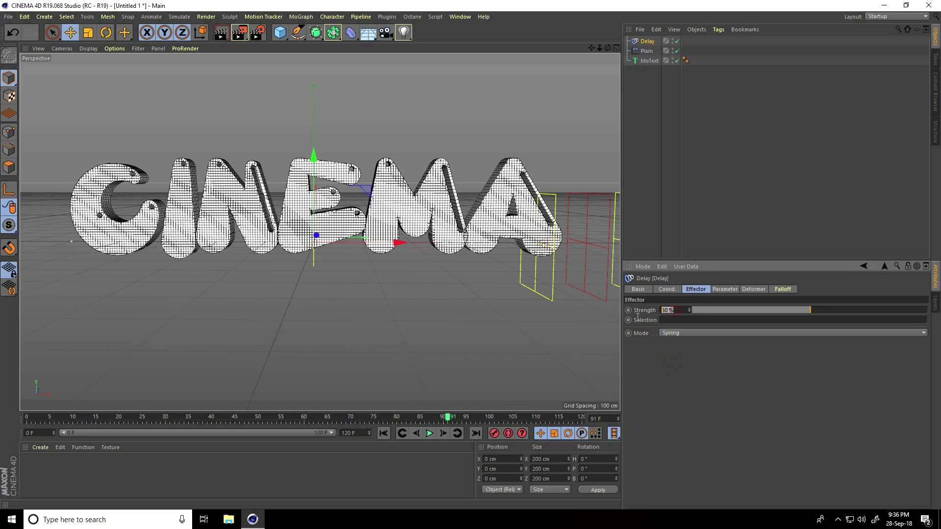
{"action": "type", "text": "60"}
{"action": "key", "text": "Return"}
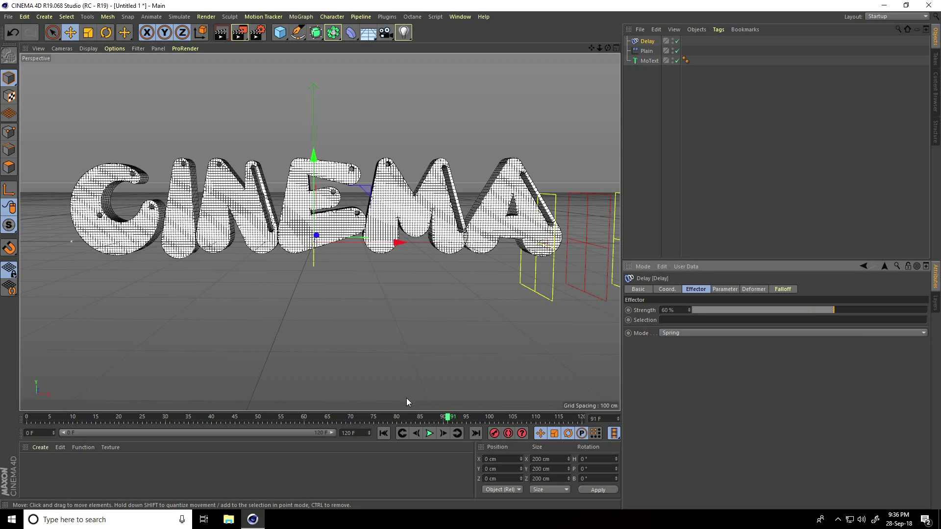
- Play the animation twice from the start to check the springy letter motion
{"action": "left_click", "coordinate": [383, 434]}
{"action": "left_click", "coordinate": [428, 433]}
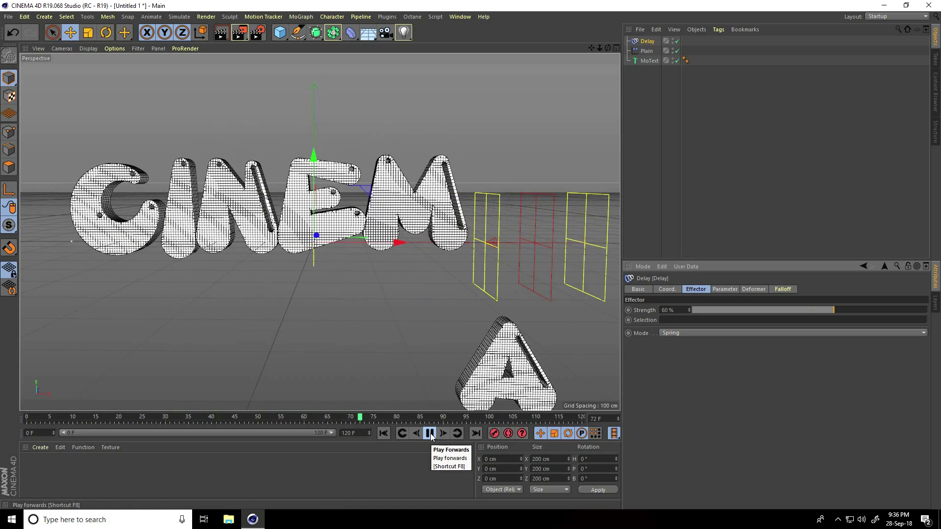
{"action": "left_click", "coordinate": [429, 434]}
{"action": "left_click", "coordinate": [384, 433]}
{"action": "left_click", "coordinate": [429, 433]}
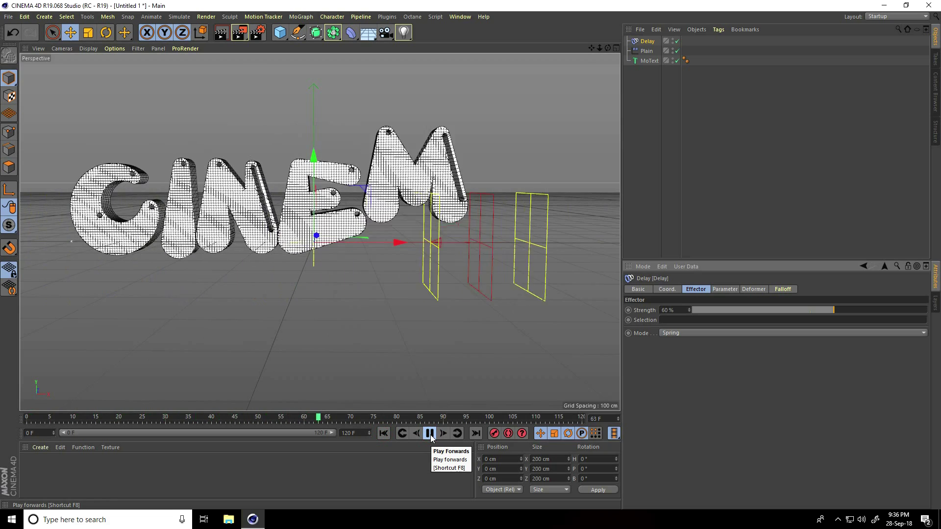
{"action": "left_click", "coordinate": [430, 433]}
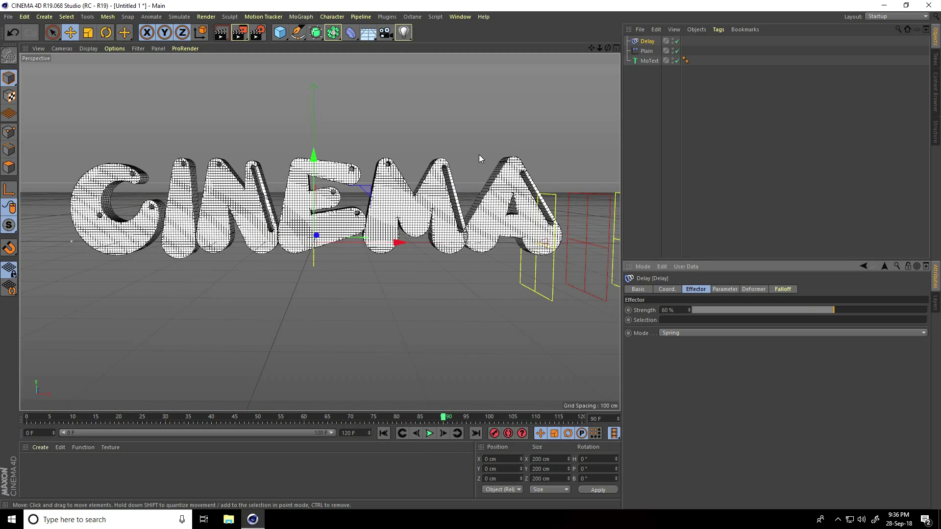
- Add a Jiggle deformer and a Connect object to the scene
{"action": "left_click", "coordinate": [351, 33]}
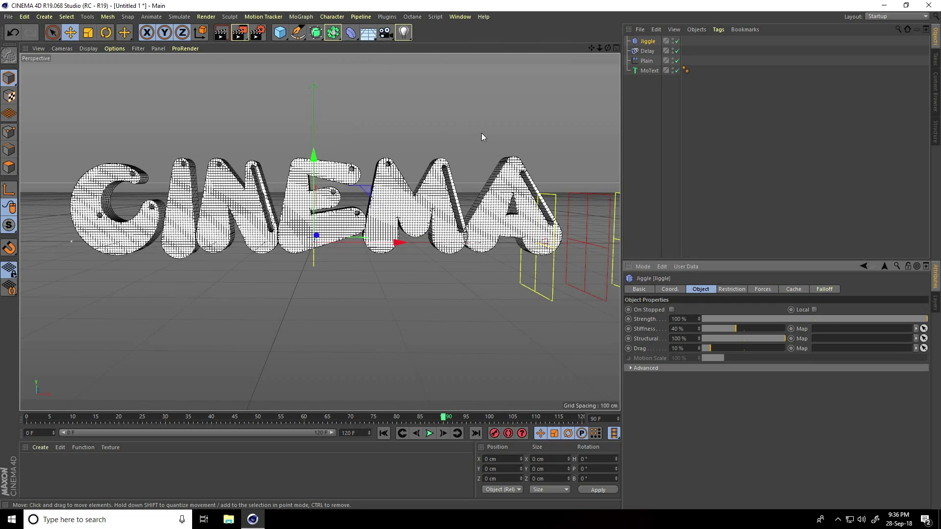
{"action": "left_click", "coordinate": [333, 34]}
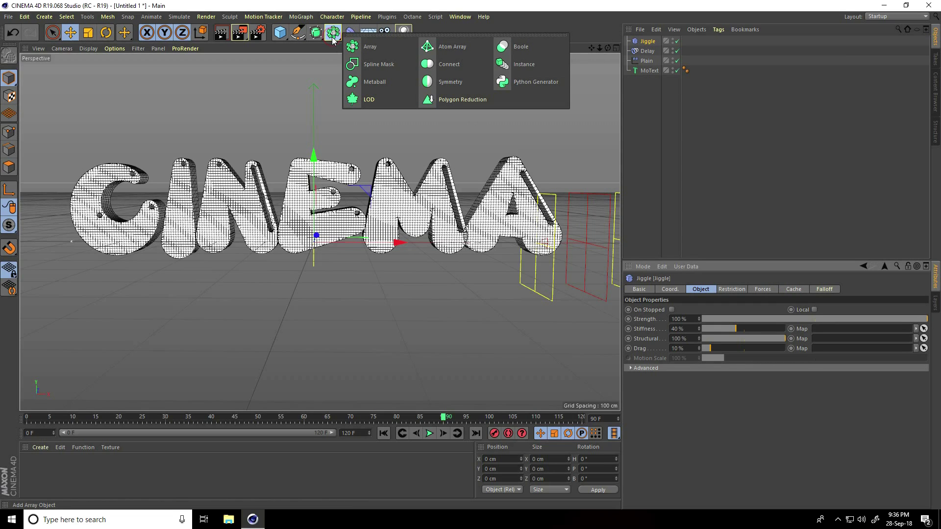
{"action": "left_click", "coordinate": [457, 68]}
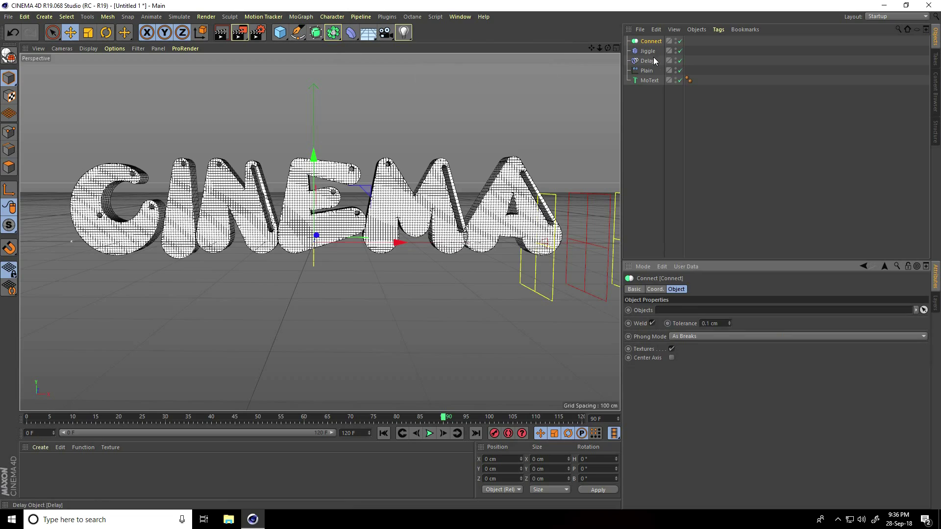
- Reorder the objects and nest the Jiggle deformer and the MoText under the Connect object
{"action": "left_click", "coordinate": [648, 51], "text": "shift"}
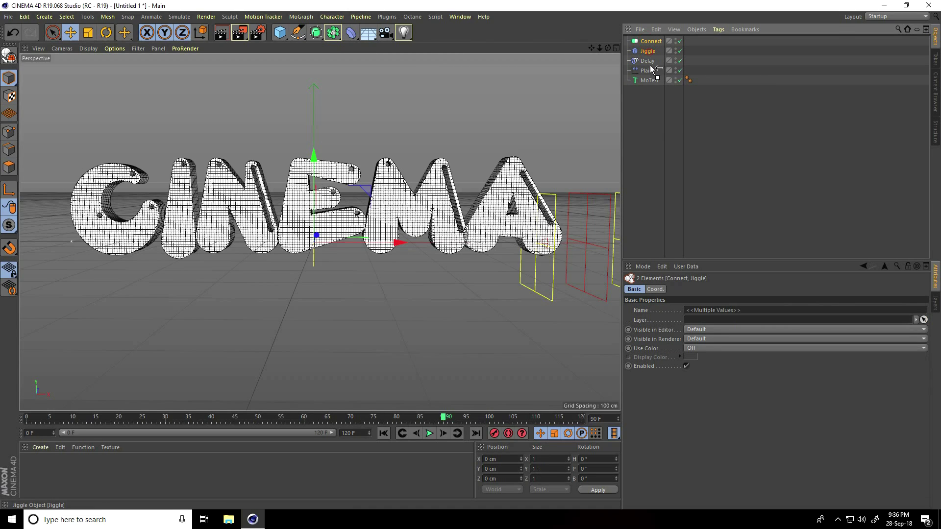
{"action": "left_click_drag", "start_coordinate": [652, 78], "coordinate": [652, 78]}
{"action": "left_click", "coordinate": [642, 101]}
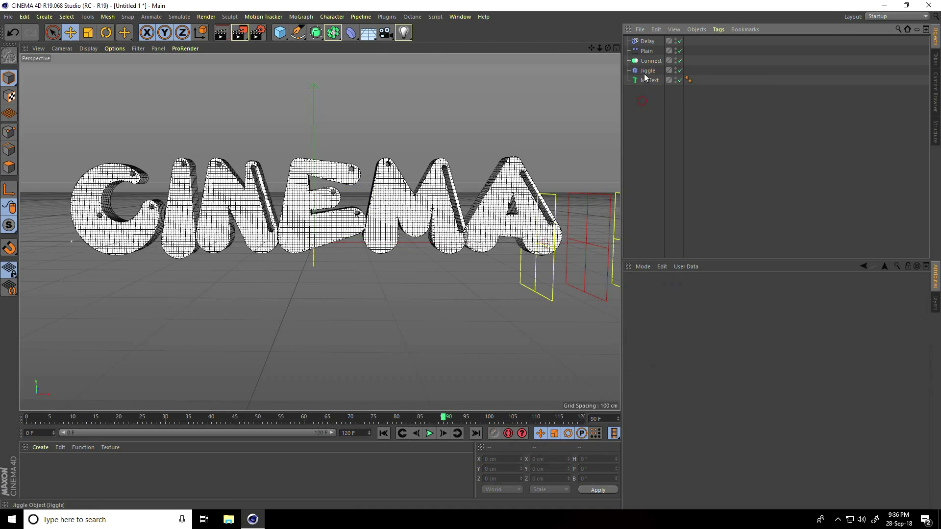
{"action": "left_click_drag", "start_coordinate": [651, 71], "coordinate": [650, 77]}
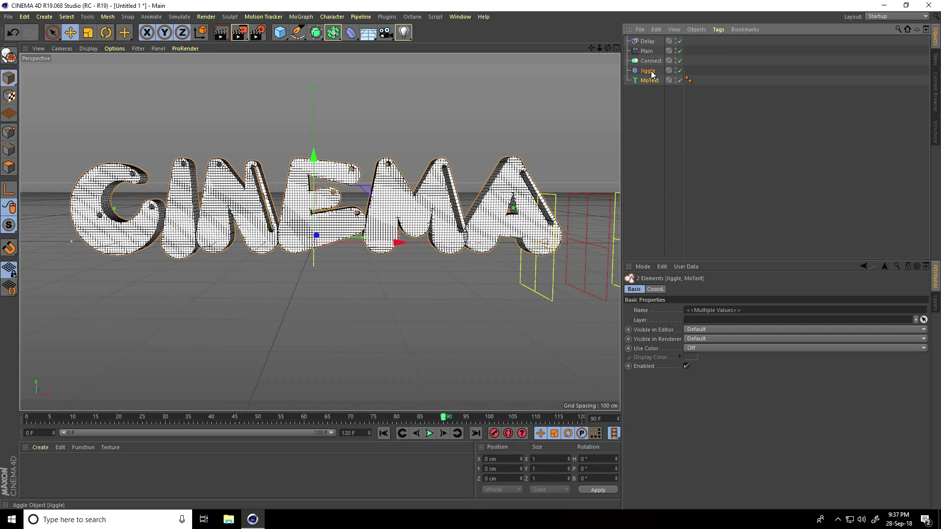
{"action": "left_click_drag", "start_coordinate": [651, 61], "coordinate": [651, 61]}
- Turn off Weld on the Connect object and select the Jiggle deformer
{"action": "left_click", "coordinate": [652, 61]}
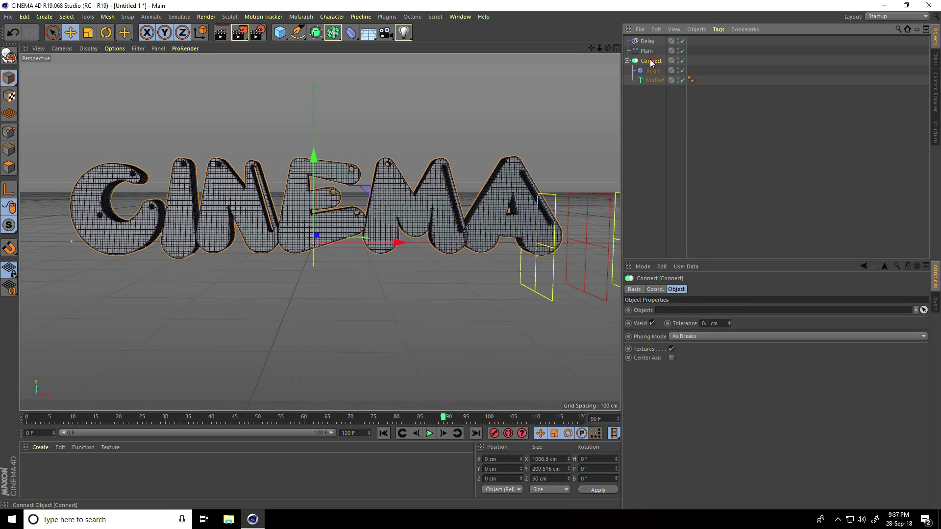
{"action": "left_click", "coordinate": [652, 323]}
{"action": "left_click", "coordinate": [652, 72]}
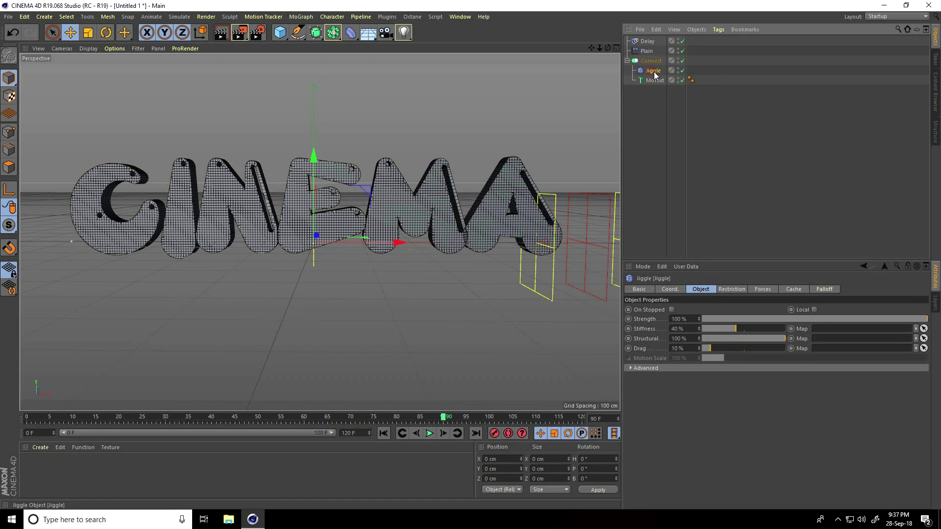
- Play the animation from the first frame to check the Jiggle deformation on the letters
{"action": "left_click", "coordinate": [385, 434]}
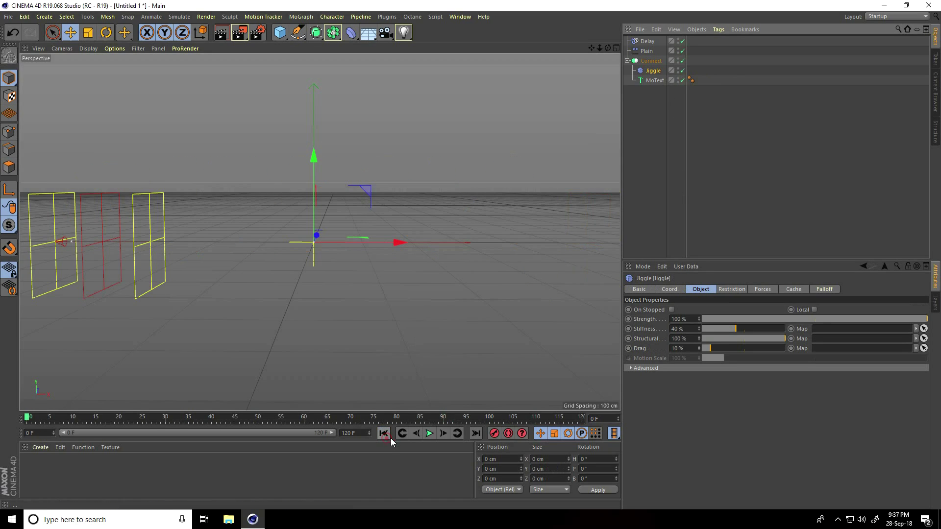
{"action": "left_click", "coordinate": [430, 434]}
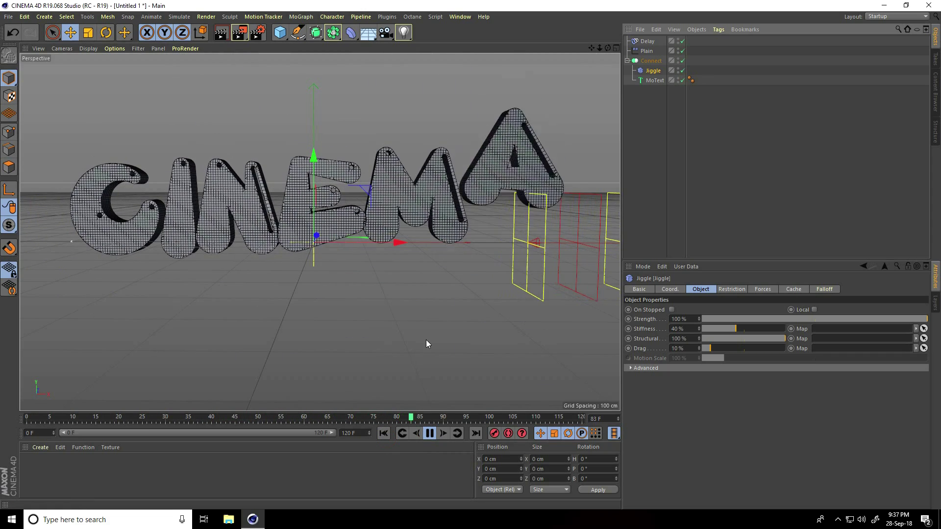
{"action": "left_click", "coordinate": [431, 433]}
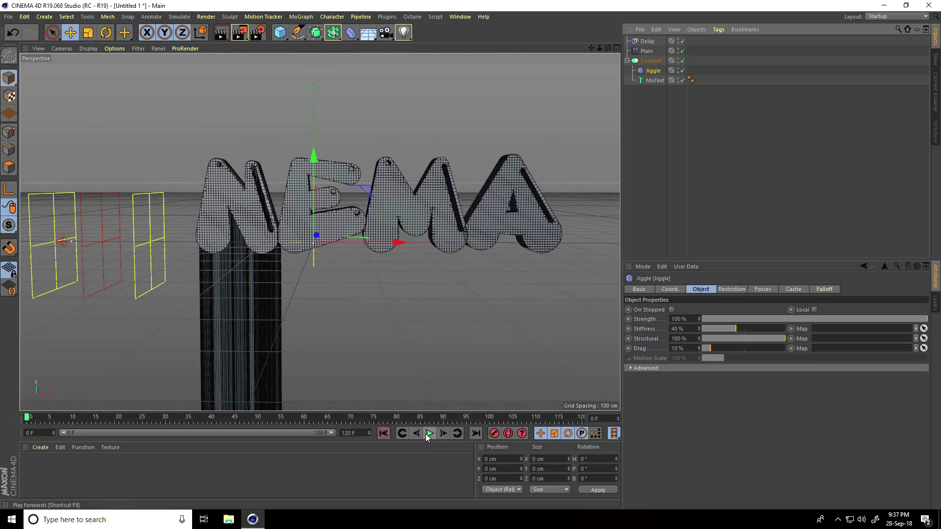
{"action": "left_click", "coordinate": [429, 433]}
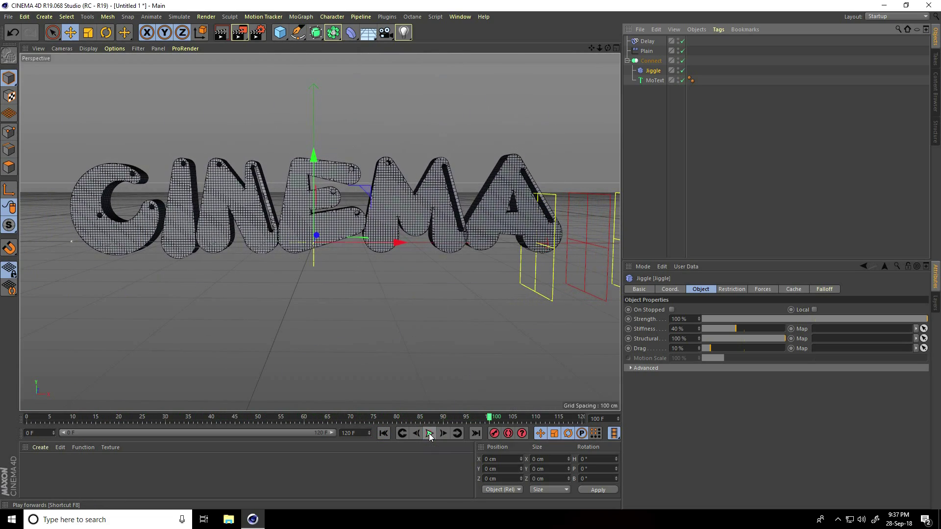
{"action": "left_click", "coordinate": [429, 433]}
- Give the Jiggle deformer a Linear falloff oriented along -Y, raise the deformer to 68.5 cm in Y, and set Falloff to 100%
{"action": "left_click", "coordinate": [827, 289]}
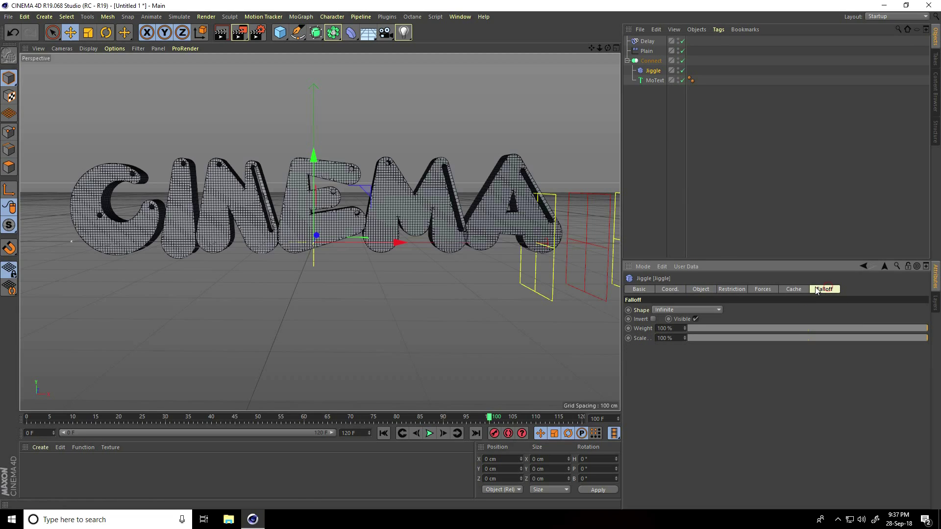
{"action": "left_click", "coordinate": [675, 310]}
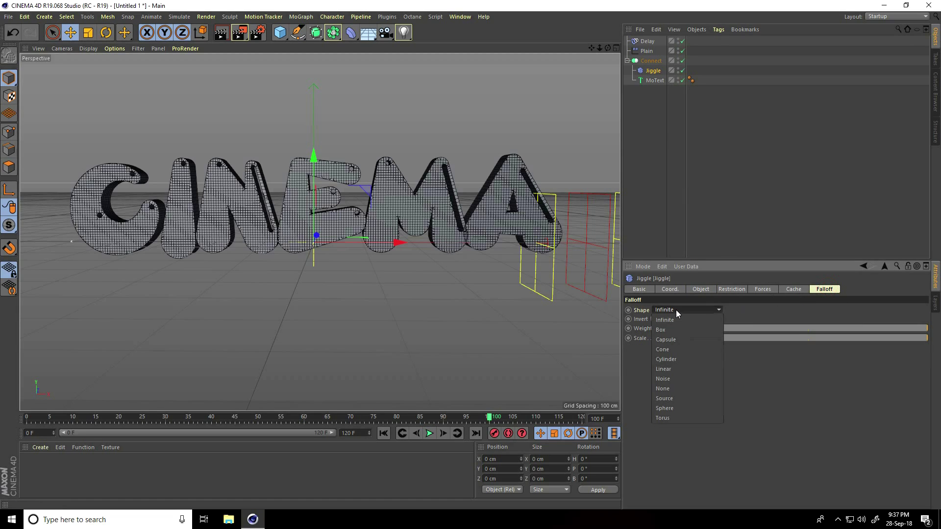
{"action": "left_click", "coordinate": [667, 368]}
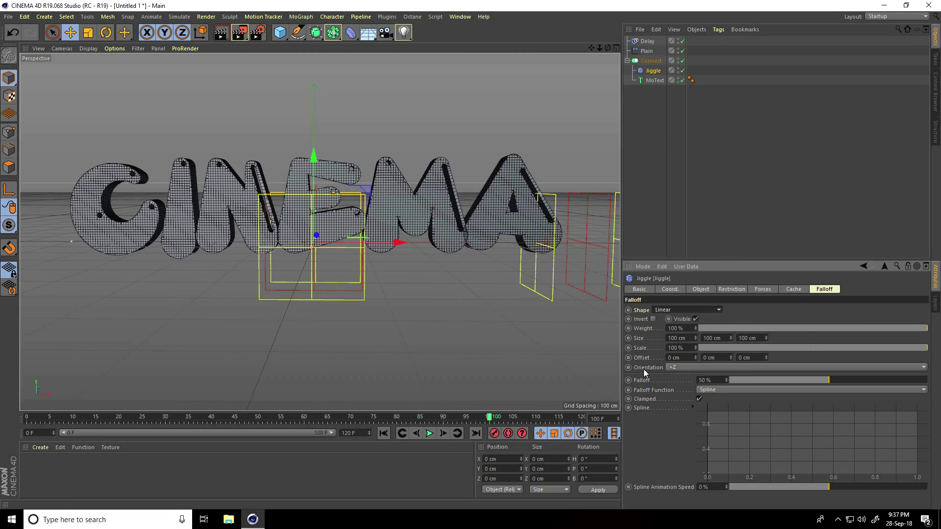
{"action": "left_click", "coordinate": [684, 368]}
{"action": "left_click", "coordinate": [679, 406]}
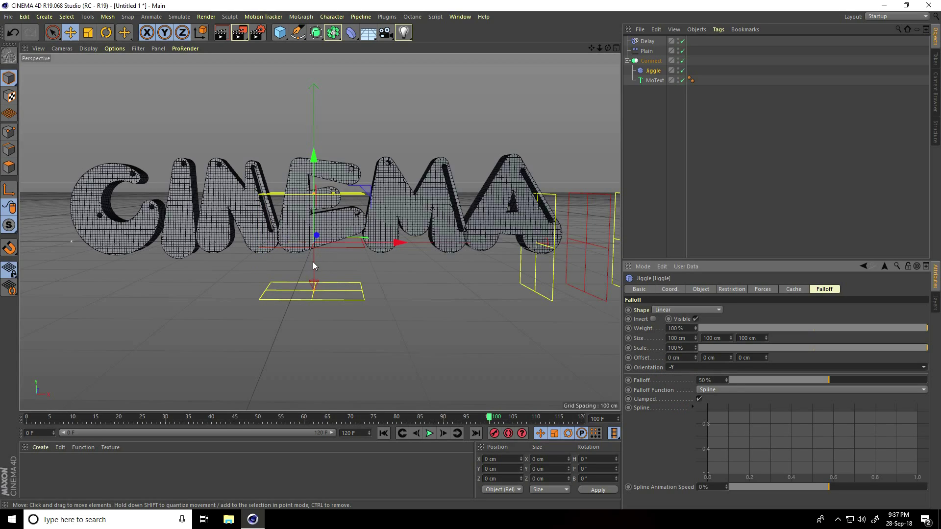
{"action": "left_click_drag", "start_coordinate": [313, 157], "coordinate": [319, 123]}
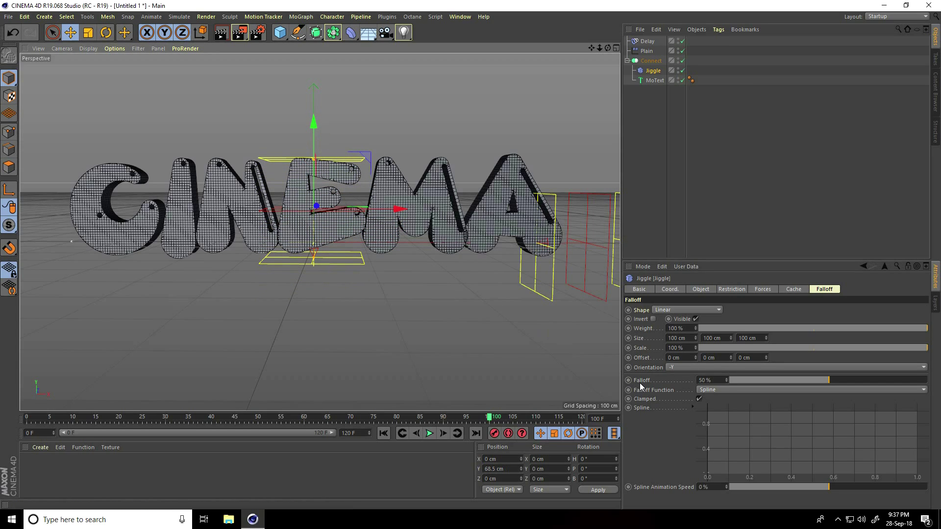
{"action": "left_click_drag", "start_coordinate": [827, 380], "coordinate": [926, 380]}
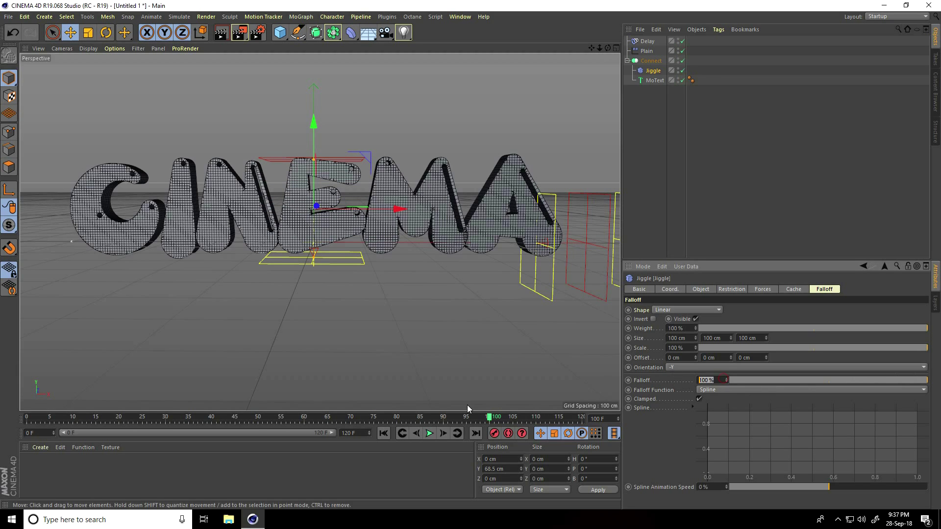
- Play the animation from the first frame to check how the linear falloff affects the jiggling letters
{"action": "left_click", "coordinate": [383, 433]}
{"action": "left_click", "coordinate": [431, 434]}
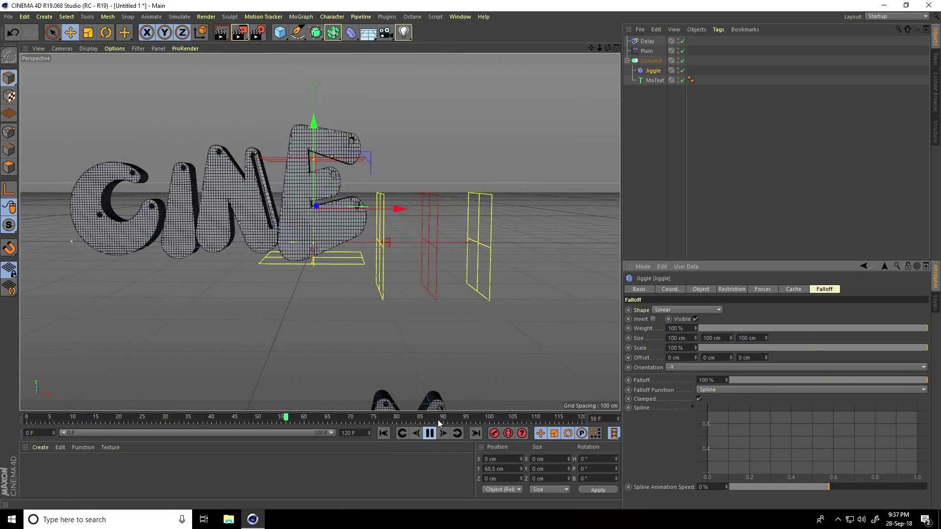
{"action": "left_click", "coordinate": [430, 433]}
{"action": "left_click_drag", "start_coordinate": [593, 47], "coordinate": [538, 117]}
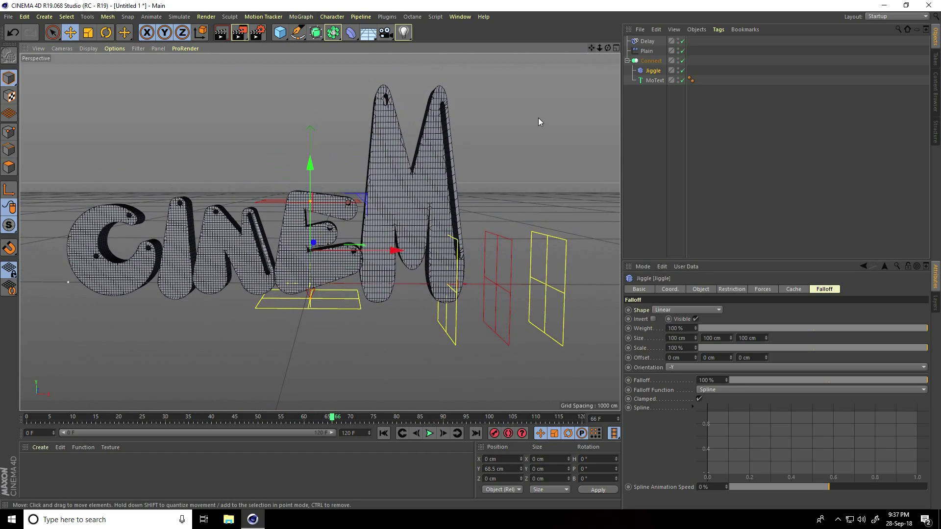
{"action": "left_click", "coordinate": [383, 433]}
{"action": "left_click", "coordinate": [429, 433]}
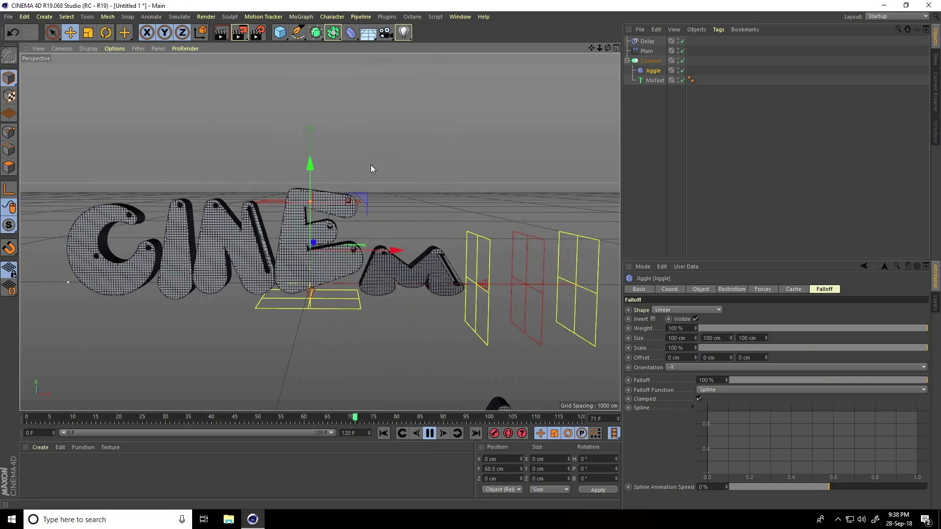
{"action": "left_click", "coordinate": [430, 433]}
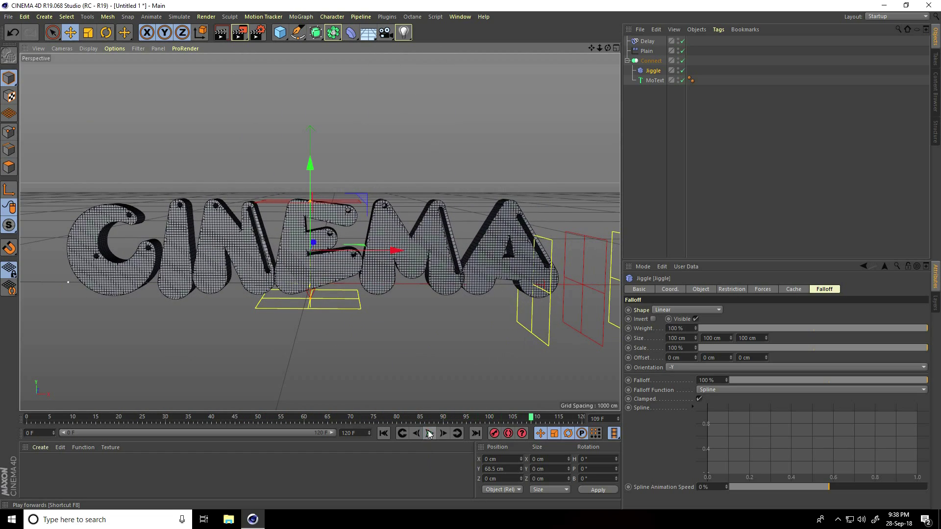
- Set both Springs and Iterations to 5 in the Jiggle deformer's advanced object properties
{"action": "left_click", "coordinate": [727, 290]}
{"action": "left_click", "coordinate": [704, 290]}
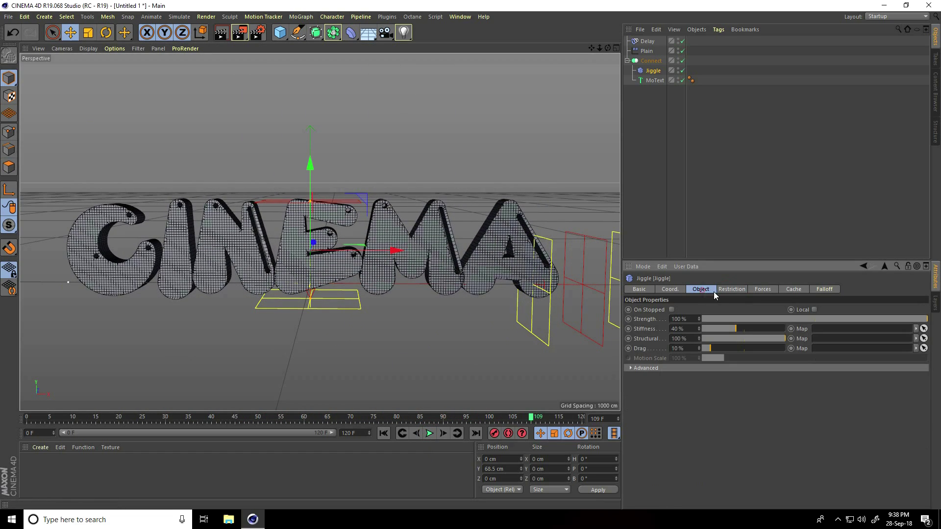
{"action": "left_click", "coordinate": [631, 368]}
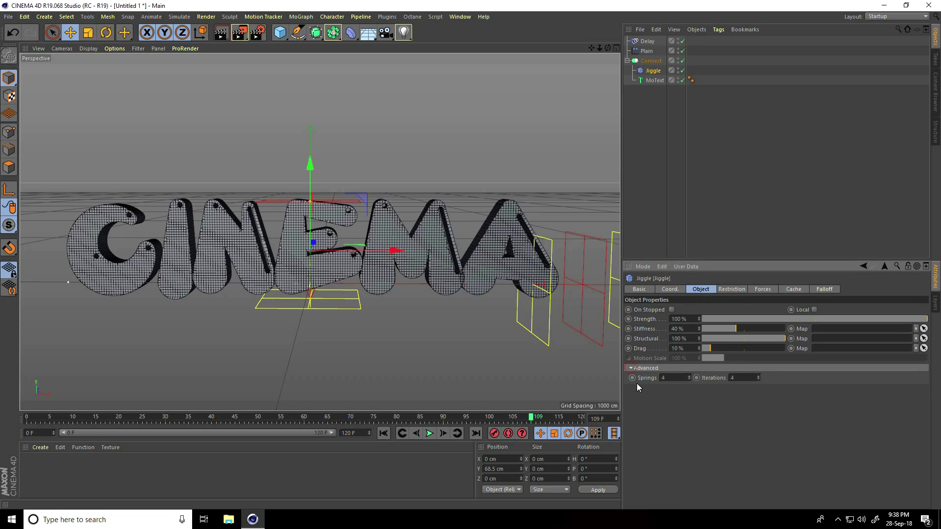
{"action": "left_click", "coordinate": [689, 376]}
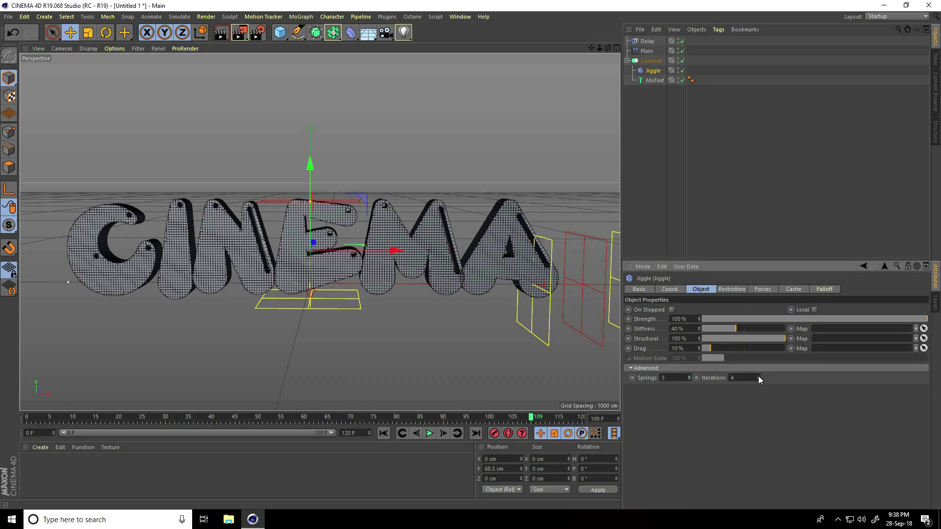
- Replay the animation from the start to check the jiggle with the changed springs and iterations
{"action": "left_click", "coordinate": [383, 434]}
{"action": "left_click", "coordinate": [430, 433]}
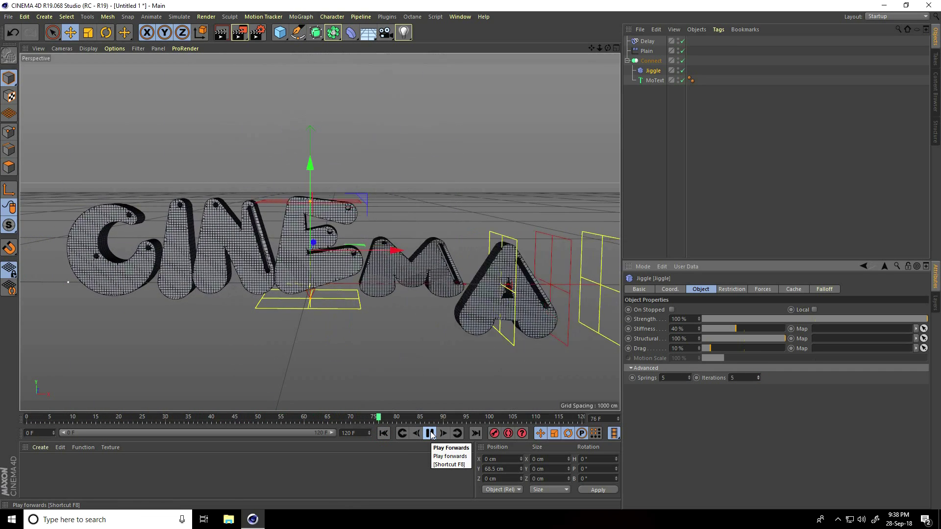
{"action": "left_click", "coordinate": [430, 435]}
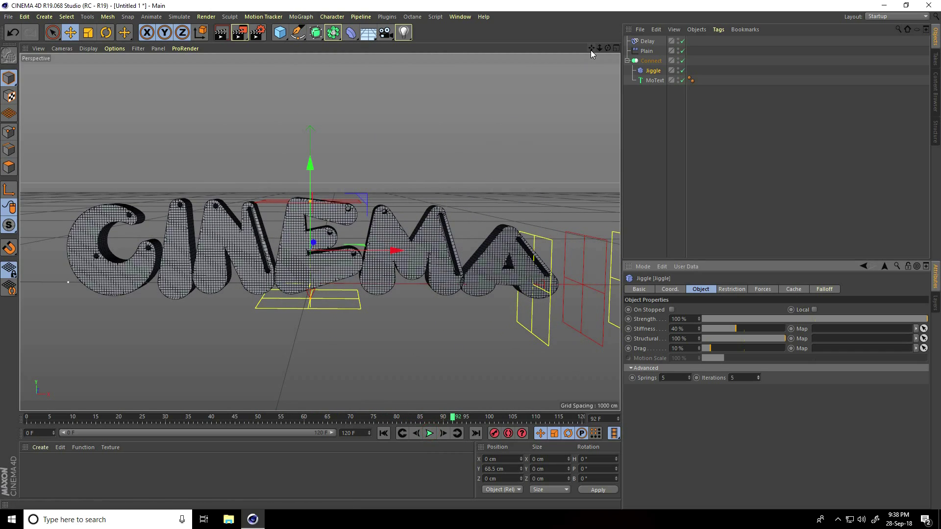
{"action": "left_click_drag", "start_coordinate": [470, 255], "coordinate": [470, 258], "text": "alt"}
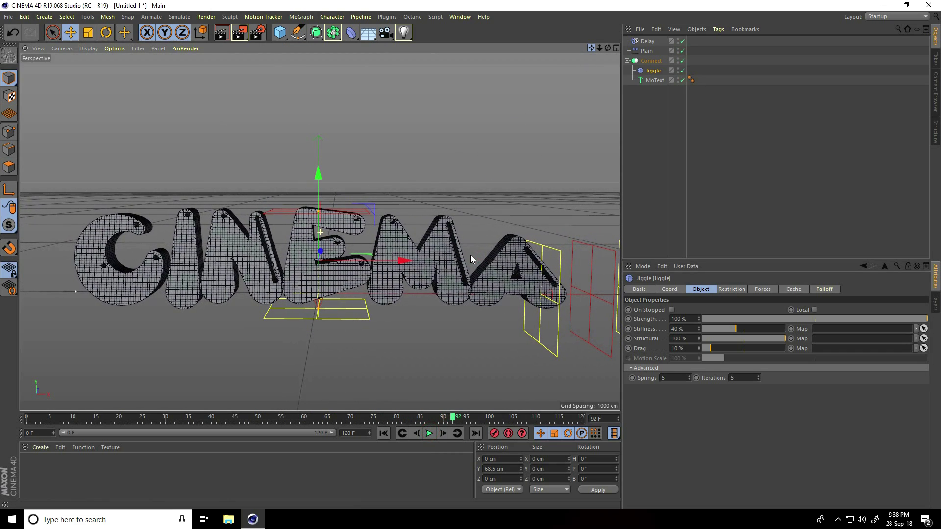
- Merge the "cinema-4d-studio lights" file into the current scene
{"action": "left_click", "coordinate": [9, 17]}
{"action": "left_click", "coordinate": [23, 55]}
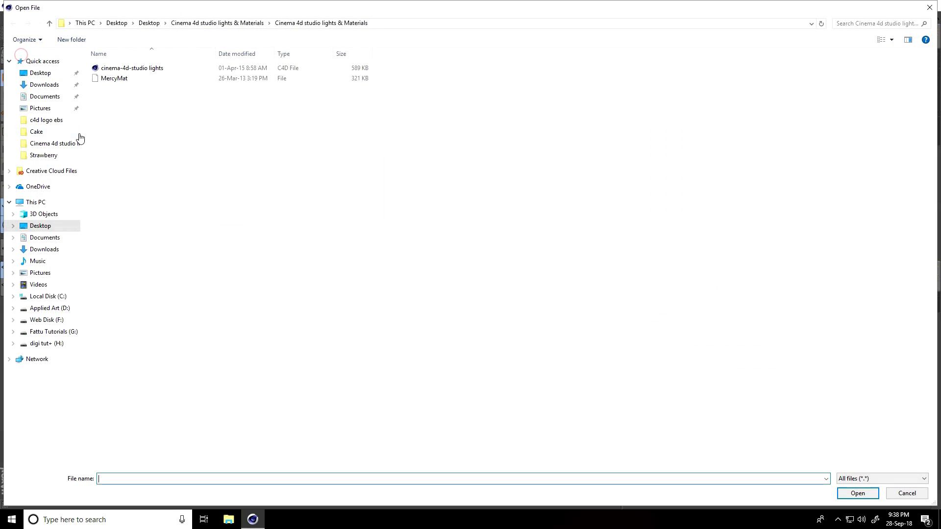
{"action": "left_click", "coordinate": [137, 73]}
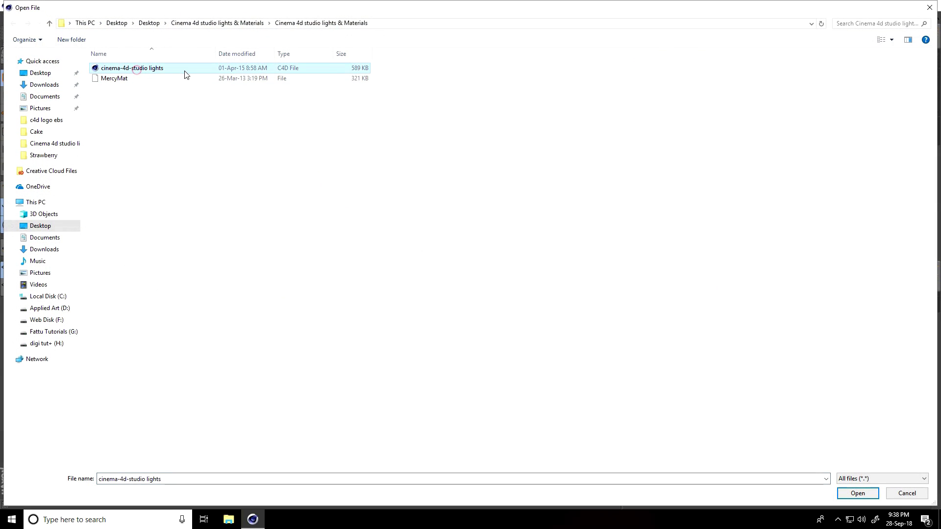
{"action": "left_click", "coordinate": [855, 494]}
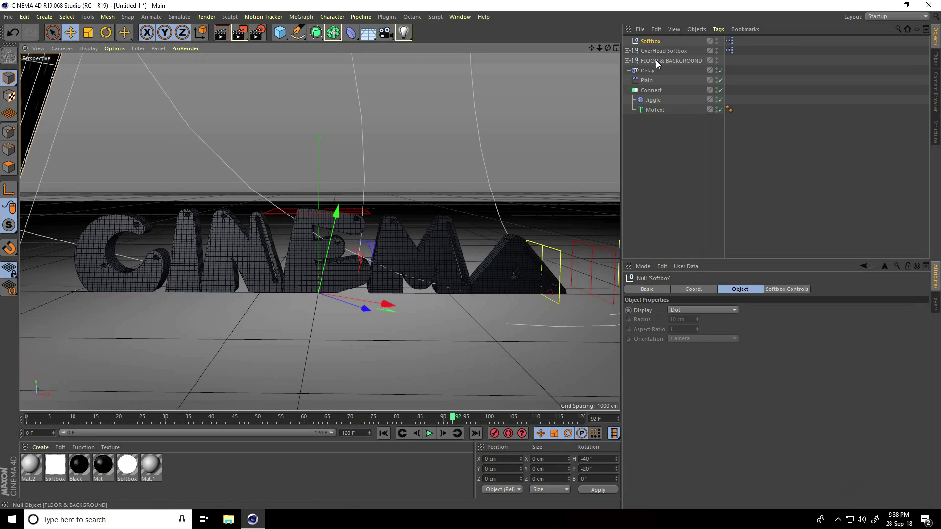
- Lower the FLOOR & BACKGROUND null about 102 cm beneath the letters and shift the Softbox to about X -36, Y 21, Z -43 cm
{"action": "left_click", "coordinate": [655, 59]}
{"action": "left_click_drag", "start_coordinate": [312, 174], "coordinate": [322, 211]}
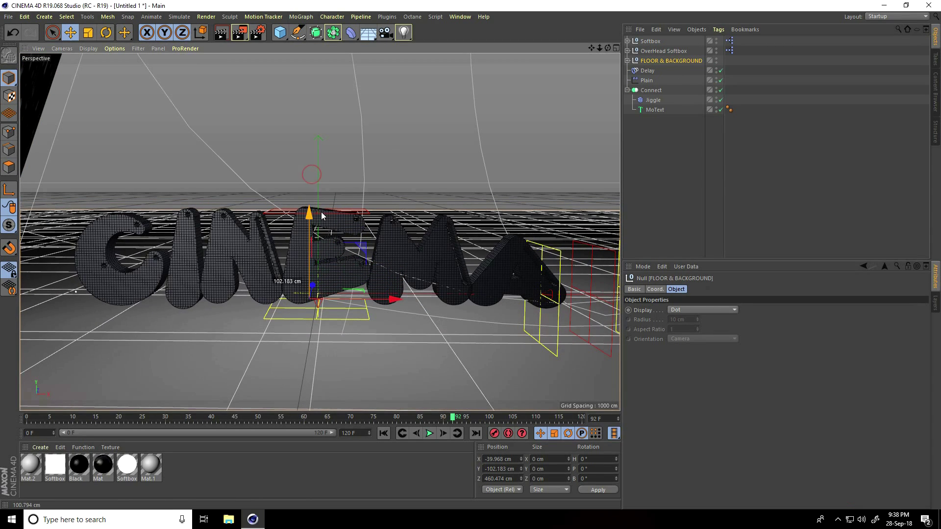
{"action": "left_click", "coordinate": [684, 42]}
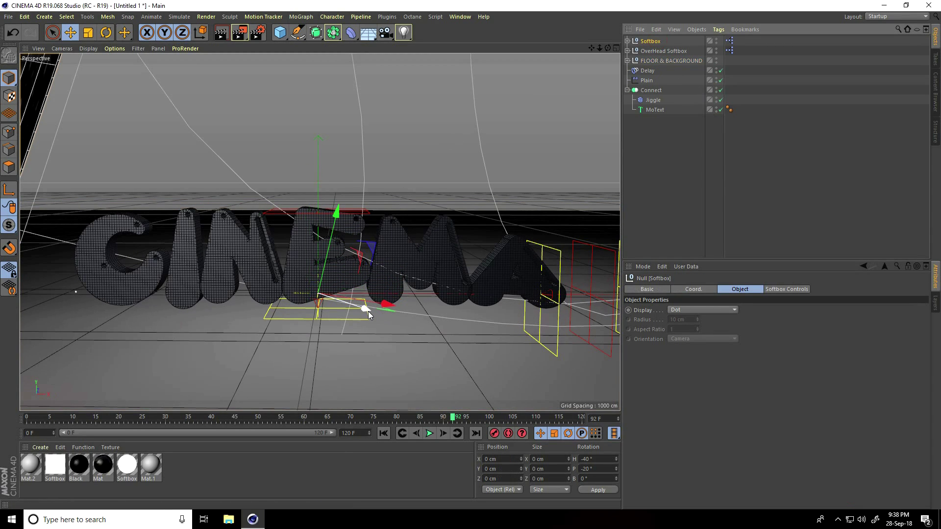
{"action": "left_click_drag", "start_coordinate": [369, 310], "coordinate": [382, 275]}
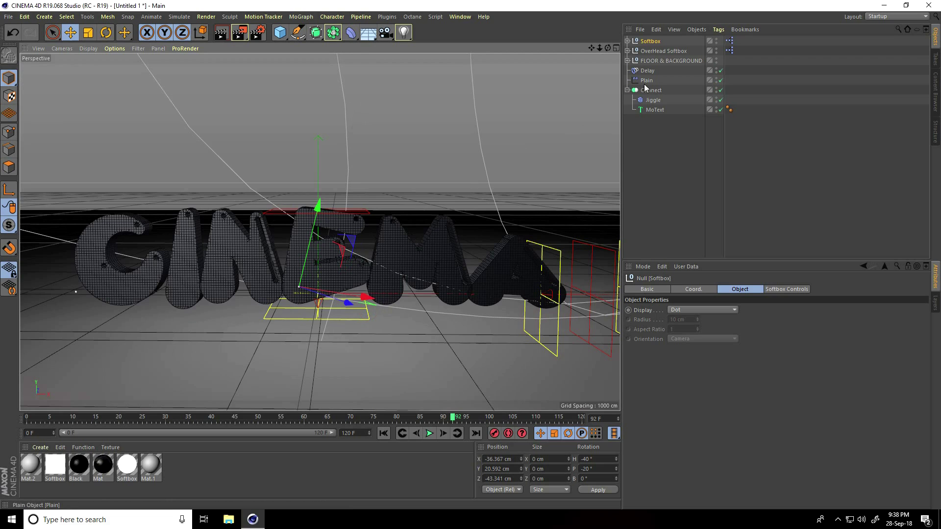
- Add a camera from the current view and centre the OverHead Softbox above the text at about X 26 cm, returning to the camera view
{"action": "left_click_drag", "start_coordinate": [386, 36], "coordinate": [405, 48]}
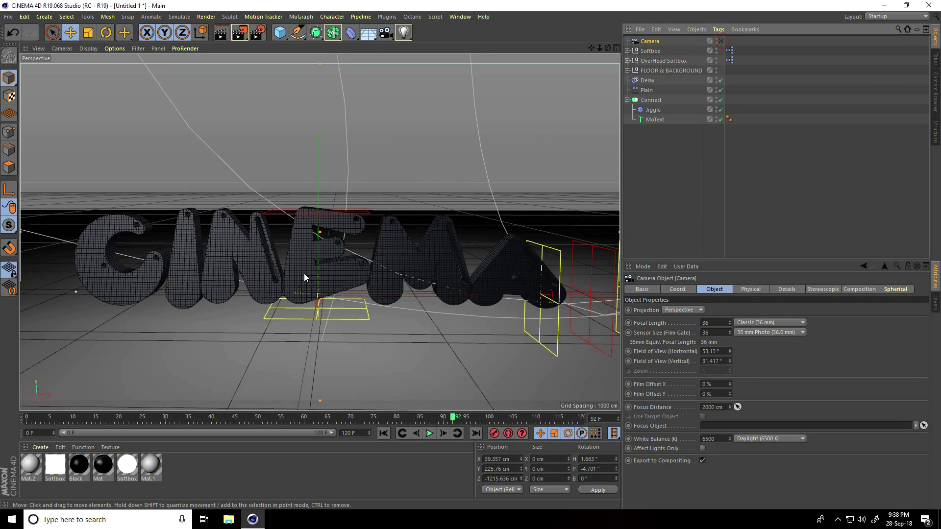
{"action": "scroll", "coordinate": [304, 273], "scroll_direction": "down", "scroll_amount": 5}
{"action": "scroll", "coordinate": [246, 316], "scroll_direction": "down", "scroll_amount": 2}
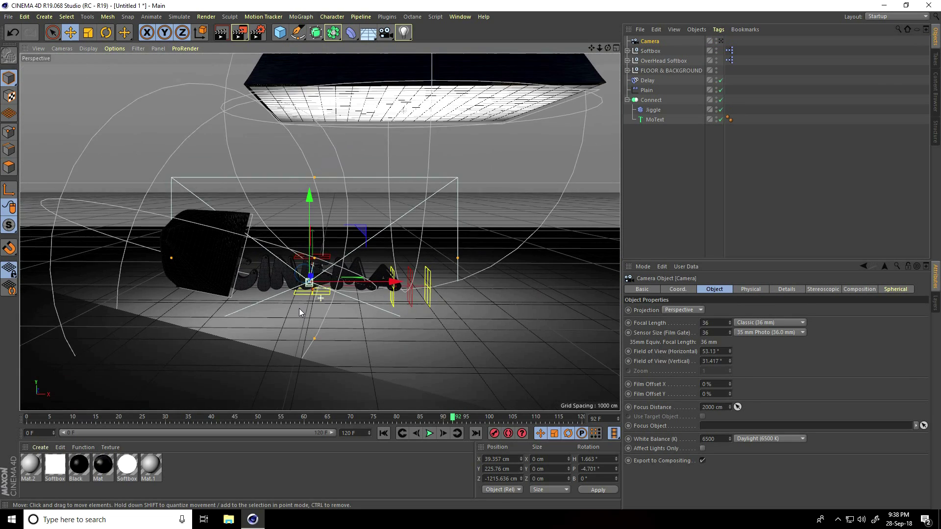
{"action": "left_click", "coordinate": [352, 75]}
{"action": "left_click", "coordinate": [662, 61]}
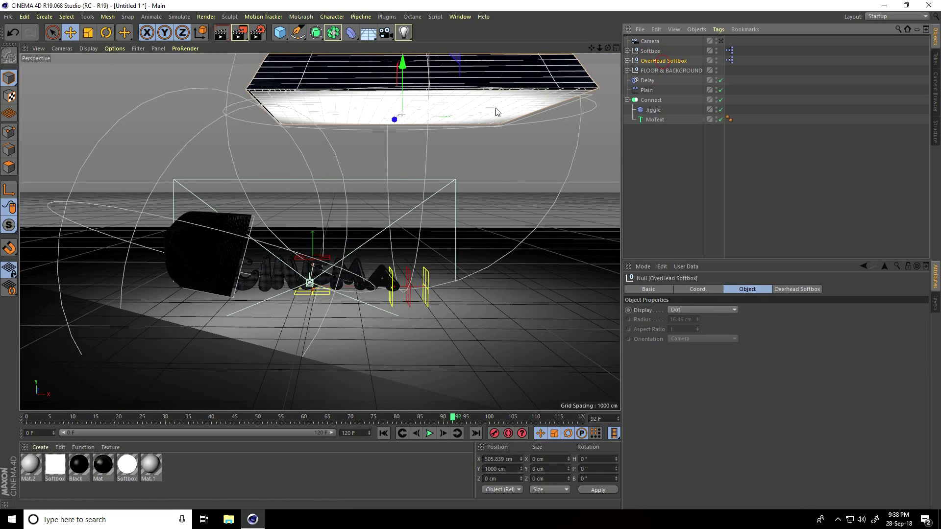
{"action": "left_click_drag", "start_coordinate": [490, 112], "coordinate": [404, 117]}
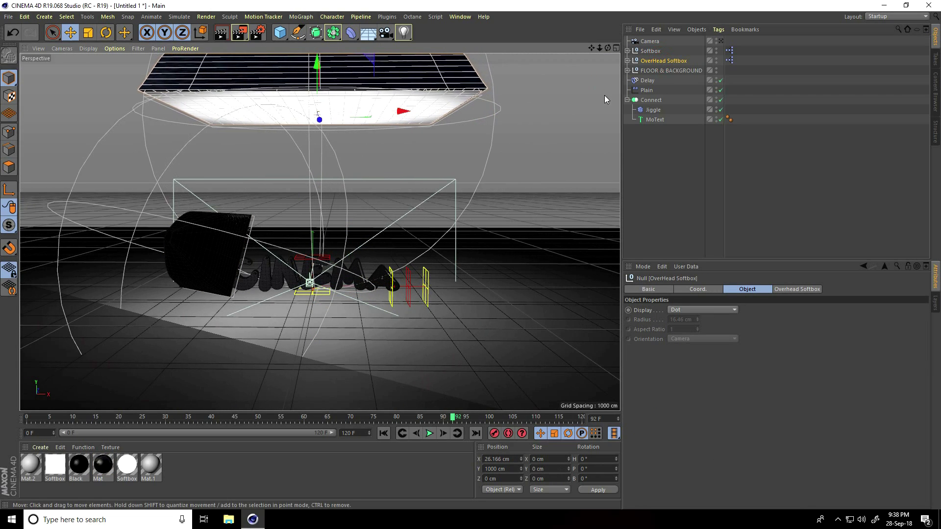
{"action": "left_click", "coordinate": [720, 40]}
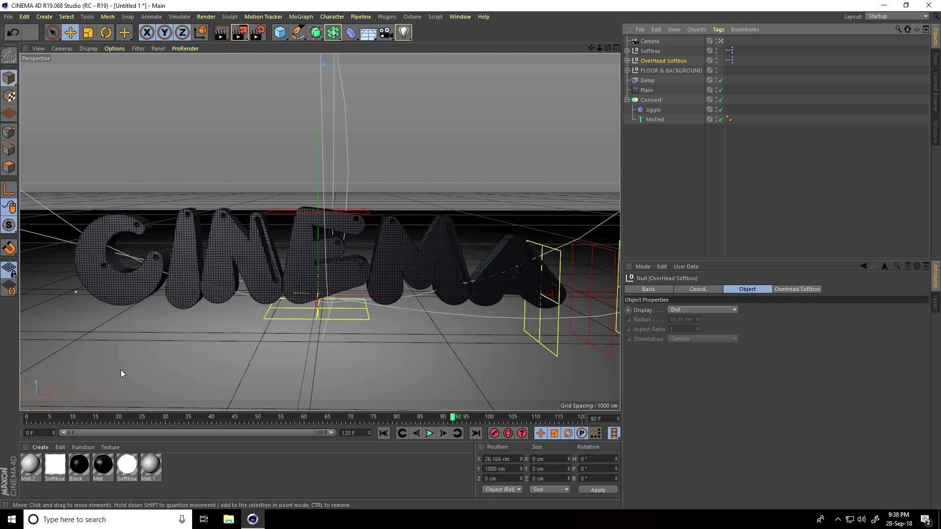
- Load the MercyMat material file and apply its yellow MercyMP material to the MoText object
{"action": "left_click", "coordinate": [40, 447]}
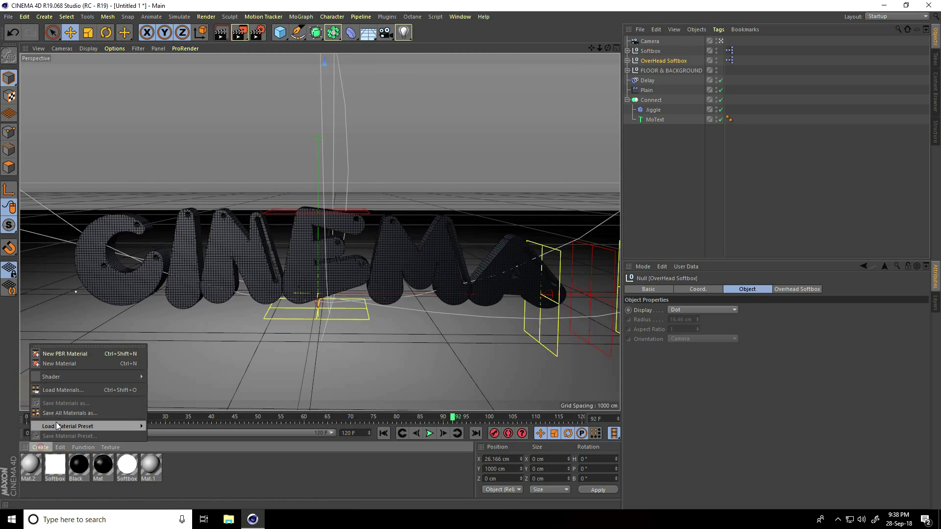
{"action": "left_click", "coordinate": [78, 389]}
{"action": "left_click", "coordinate": [114, 79]}
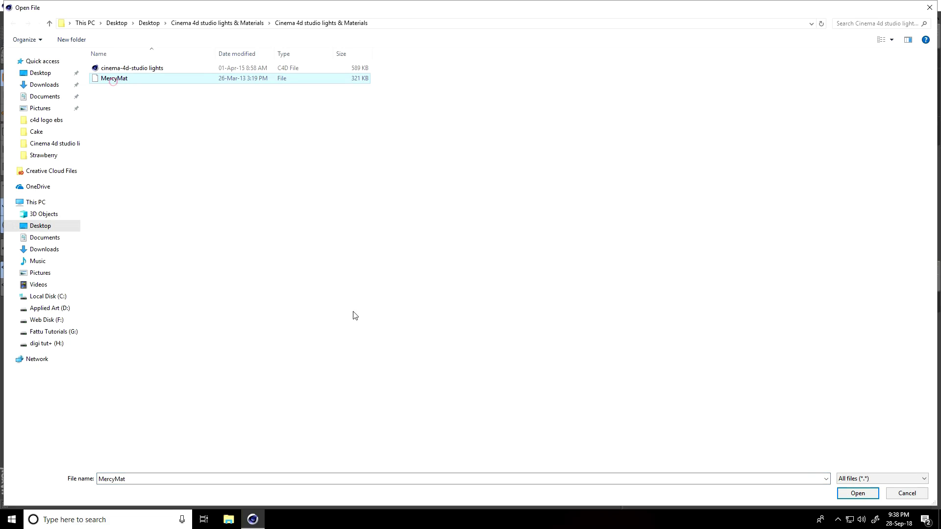
{"action": "left_click", "coordinate": [852, 493]}
{"action": "left_click", "coordinate": [295, 466]}
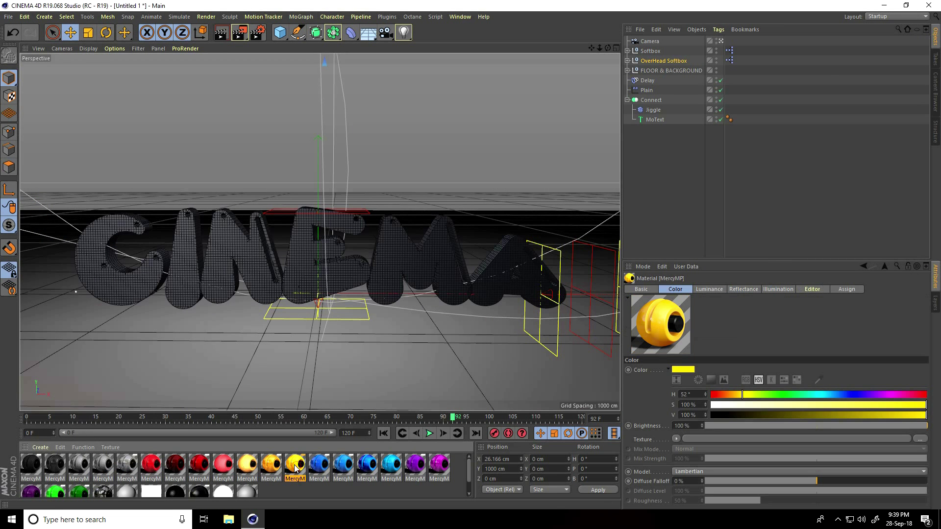
{"action": "left_click_drag", "start_coordinate": [295, 469], "coordinate": [658, 175]}
{"action": "left_click_drag", "start_coordinate": [659, 122], "coordinate": [656, 121]}
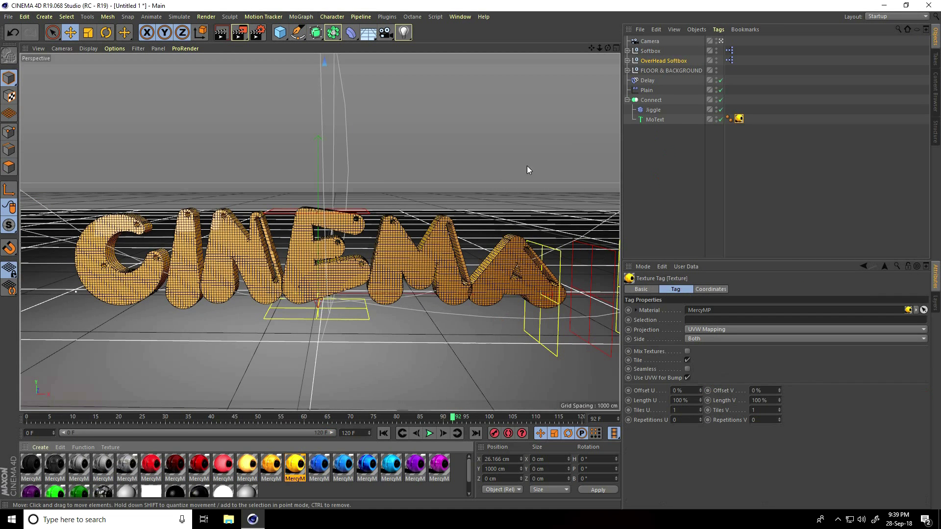
- Play the animation from the first frame to review the yellow letters in the lit studio scene
{"action": "left_click", "coordinate": [386, 433]}
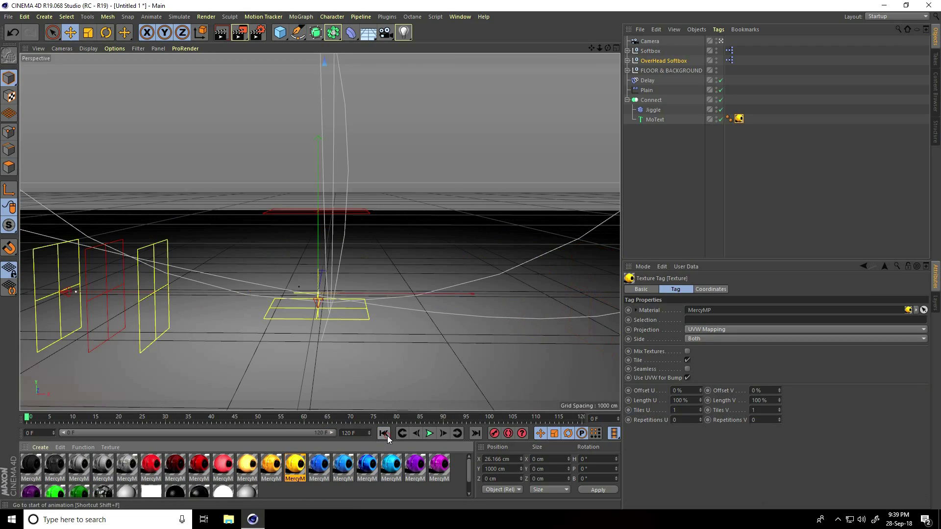
{"action": "left_click", "coordinate": [429, 433]}
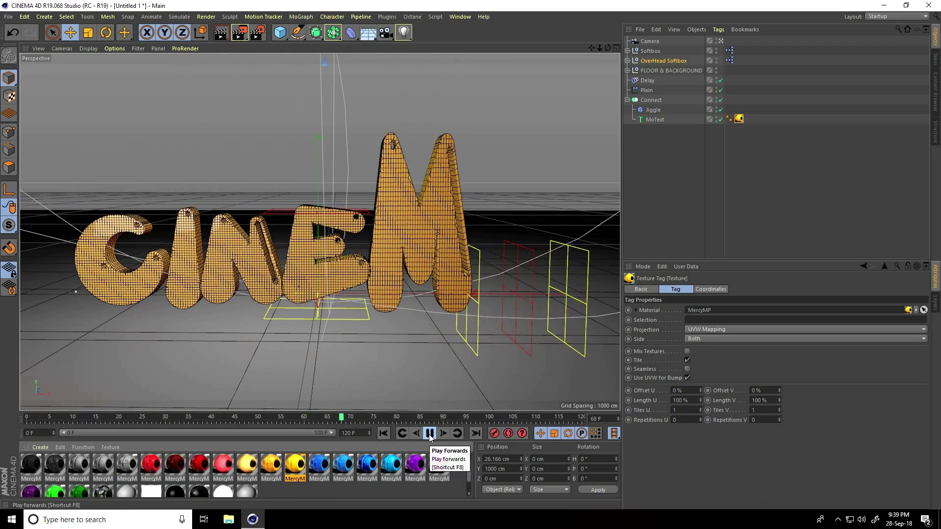
{"action": "left_click", "coordinate": [429, 434]}
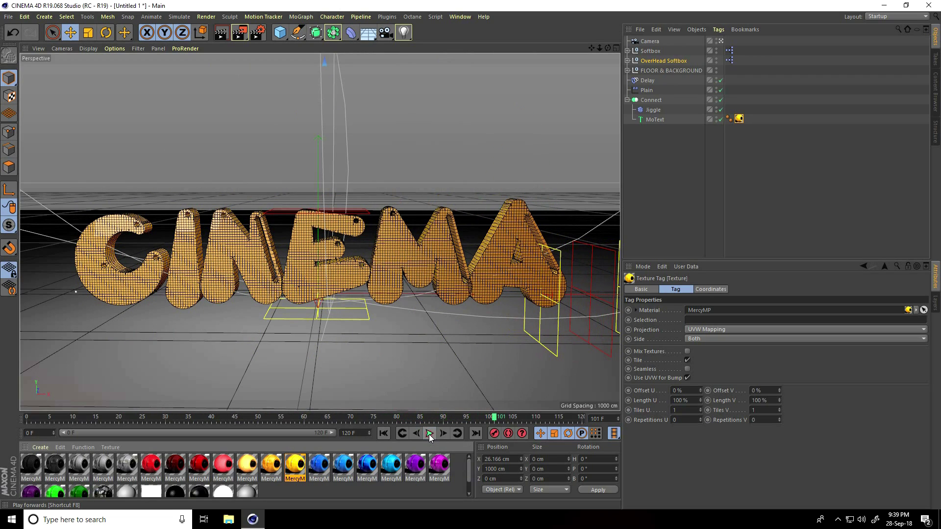
- Add Ambient Occlusion and Global Illumination effects to the render settings
{"action": "left_click", "coordinate": [257, 33]}
{"action": "left_click", "coordinate": [81, 180]}
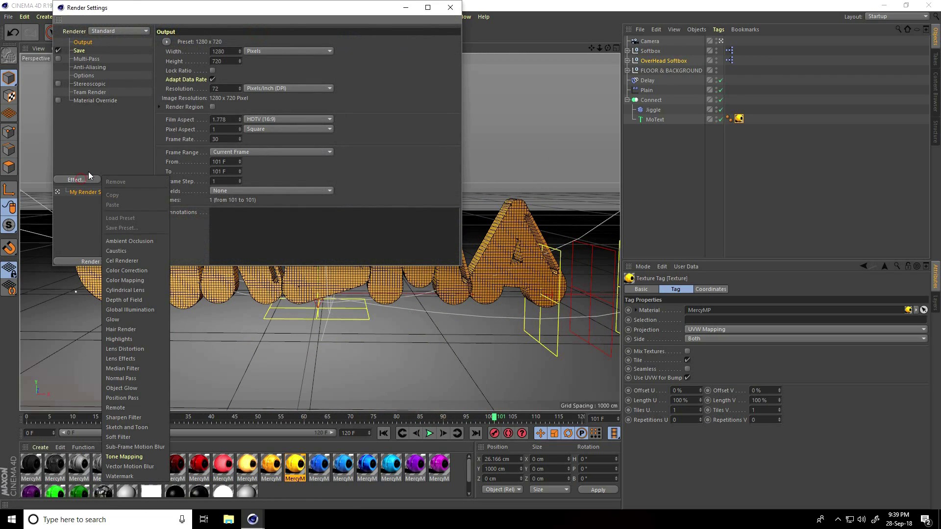
{"action": "left_click", "coordinate": [140, 241]}
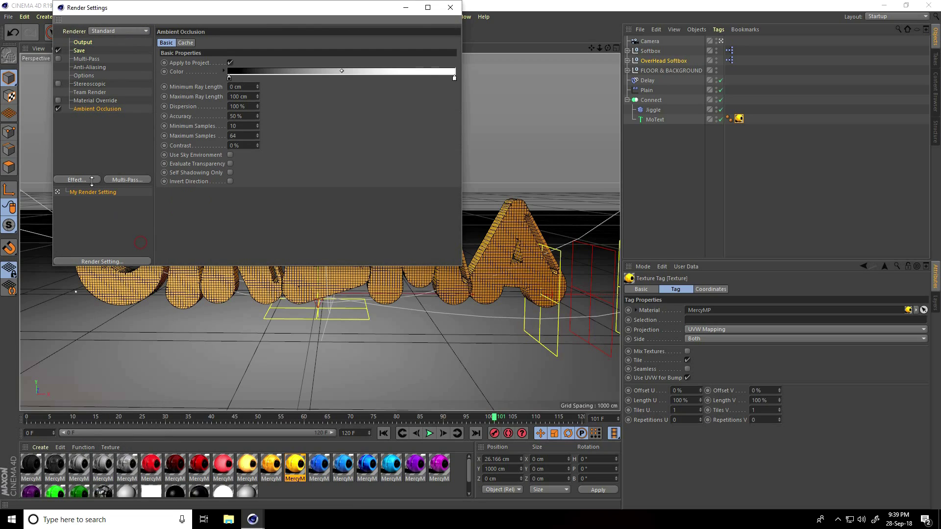
{"action": "left_click", "coordinate": [89, 179]}
{"action": "left_click", "coordinate": [124, 300]}
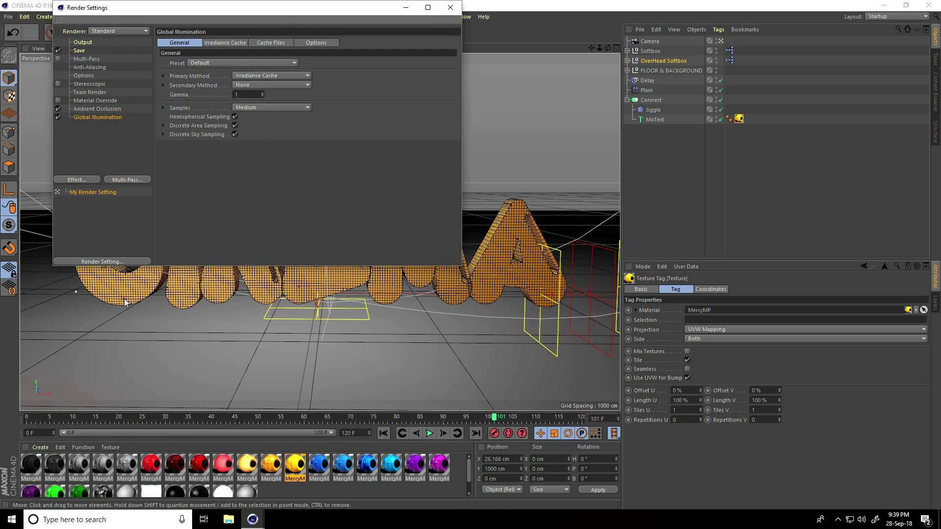
- Set the render's anti-aliasing to Best and close the render settings
{"action": "left_click", "coordinate": [90, 67]}
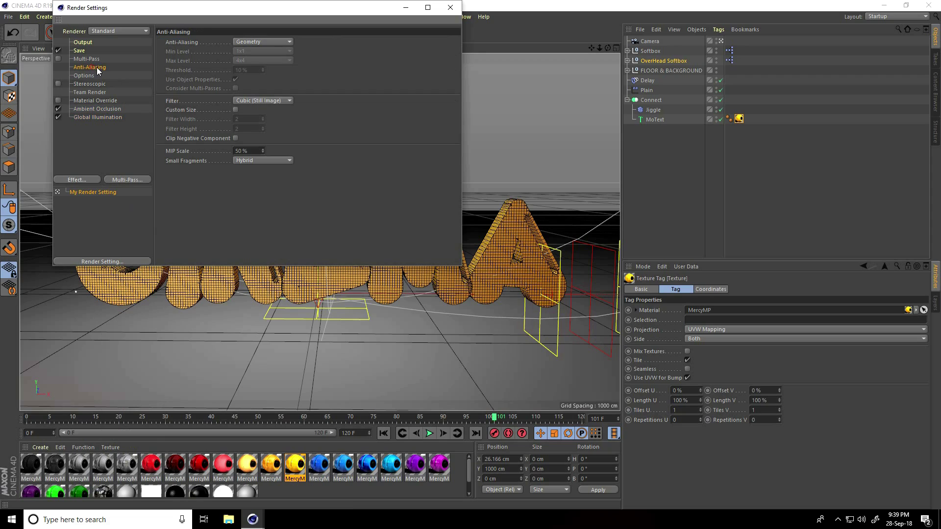
{"action": "left_click", "coordinate": [244, 41]}
{"action": "left_click", "coordinate": [248, 72]}
{"action": "left_click", "coordinate": [447, 7]}
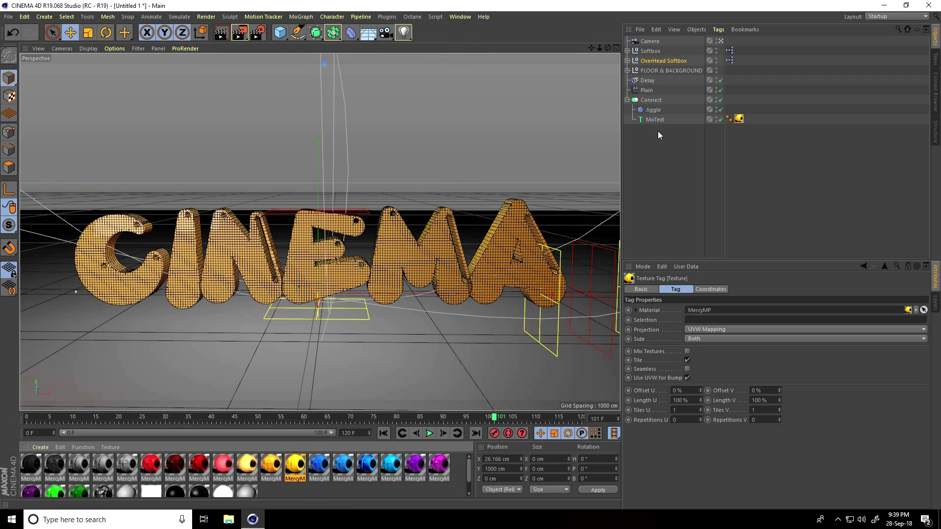
- Calculate the cache of the Jiggle deformer under the Connect object
{"action": "left_click", "coordinate": [654, 110]}
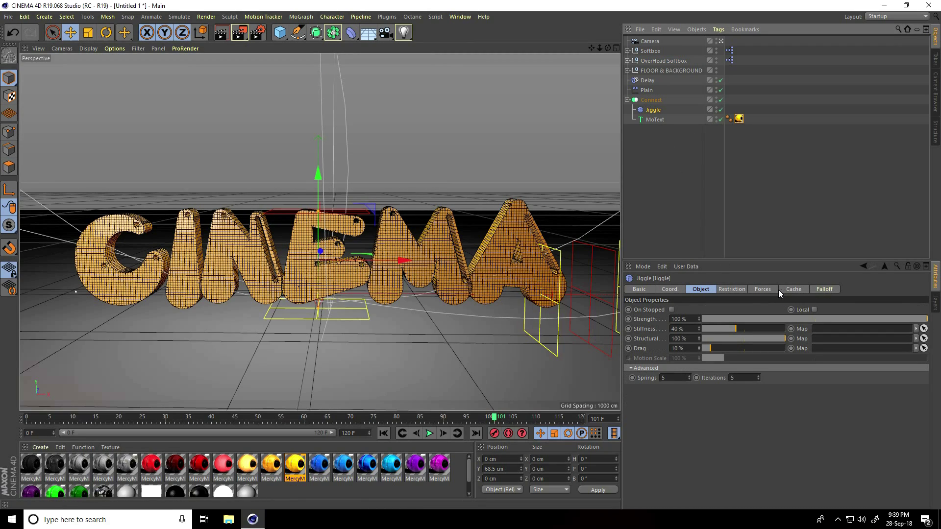
{"action": "left_click", "coordinate": [793, 289]}
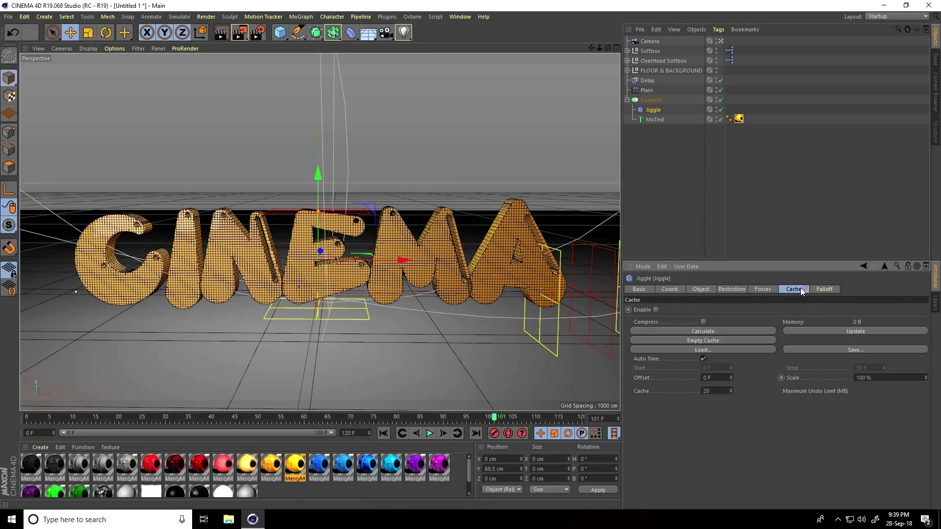
{"action": "left_click", "coordinate": [704, 331]}
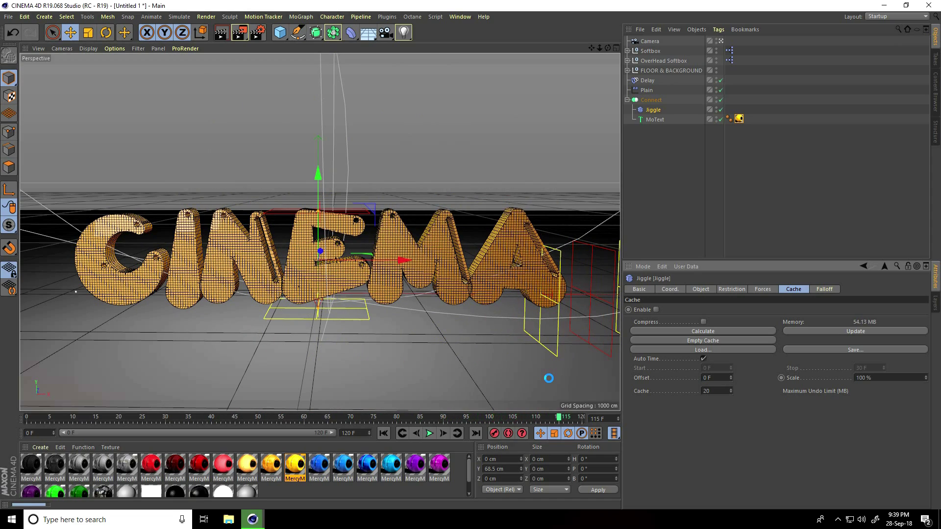
- Play the cached animation and render viewport previews at frames 51 and 84, accepting the missing softbox texture each time
{"action": "left_click", "coordinate": [430, 433]}
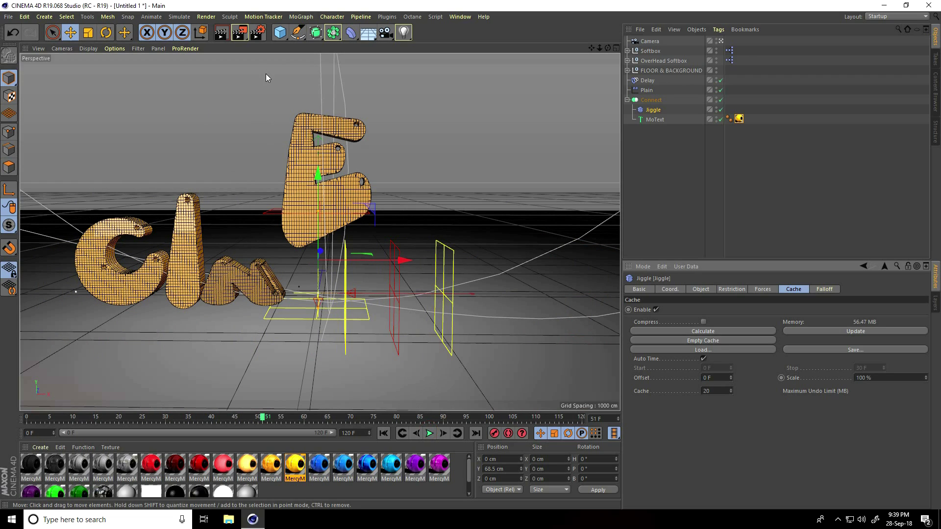
{"action": "left_click", "coordinate": [225, 33]}
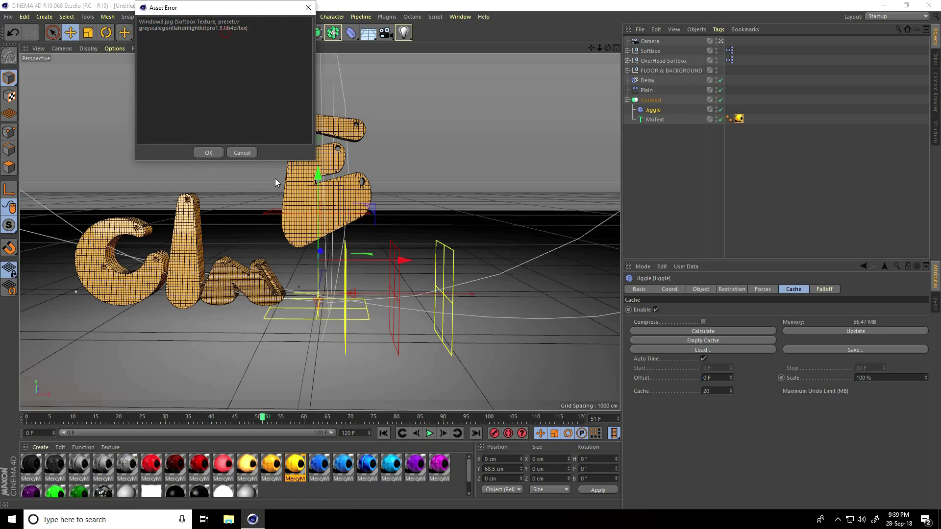
{"action": "left_click", "coordinate": [209, 153]}
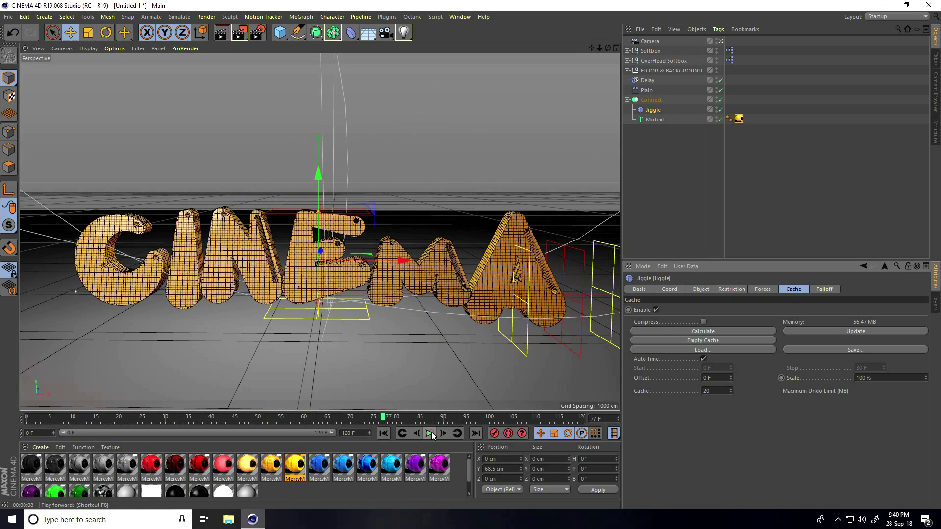
{"action": "left_click", "coordinate": [432, 434]}
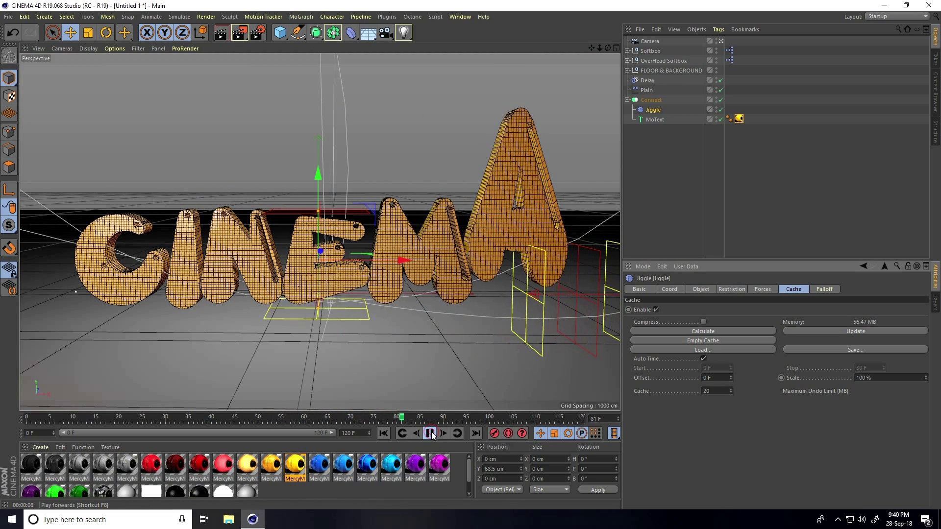
{"action": "left_click", "coordinate": [221, 32]}
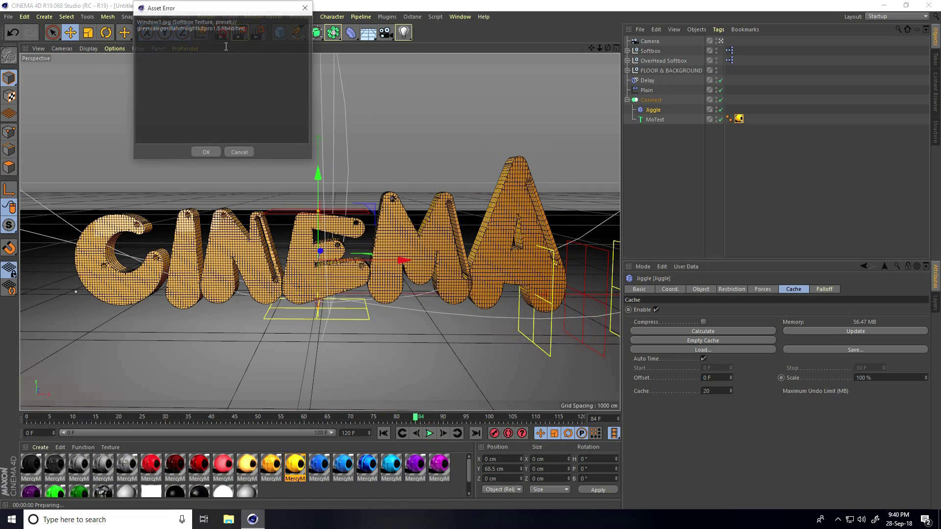
{"action": "left_click", "coordinate": [219, 154]}
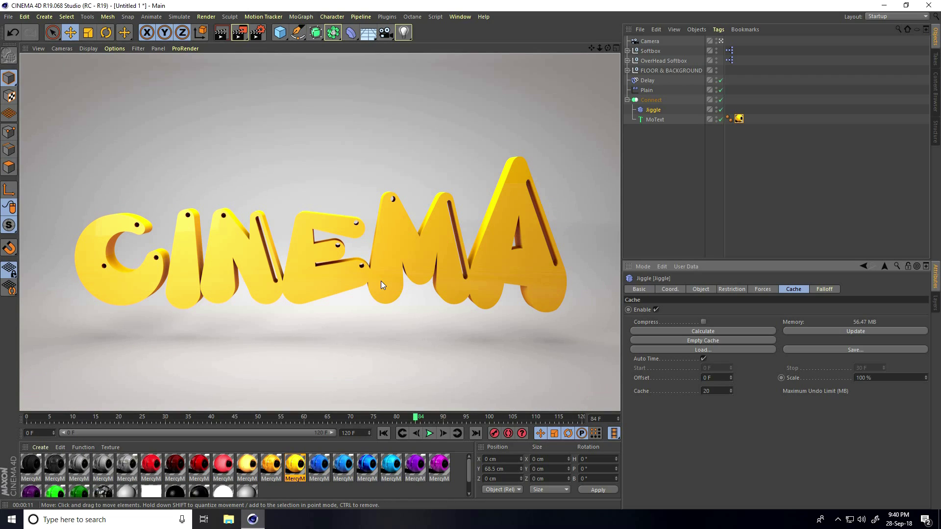
- Set the saved render image format to JPG in the render settings
{"action": "left_click", "coordinate": [258, 33]}
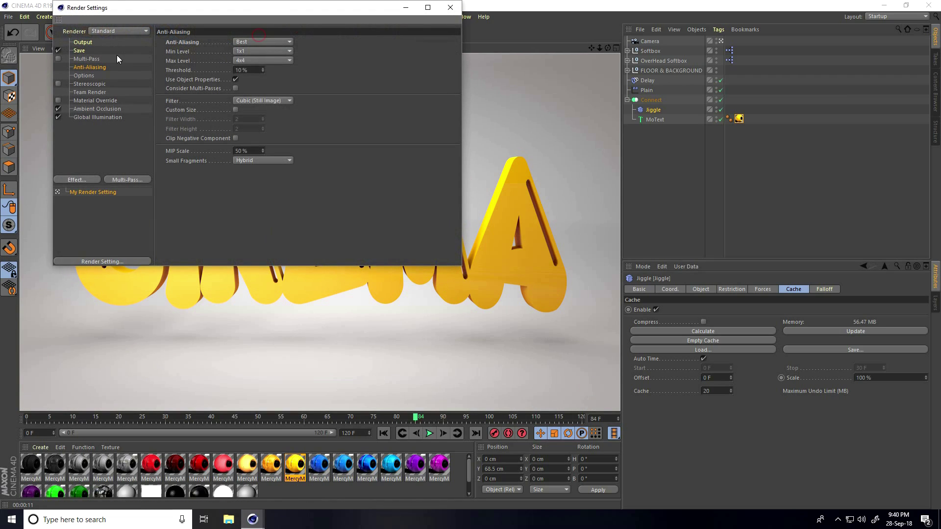
{"action": "left_click", "coordinate": [80, 51]}
{"action": "left_click", "coordinate": [248, 69]}
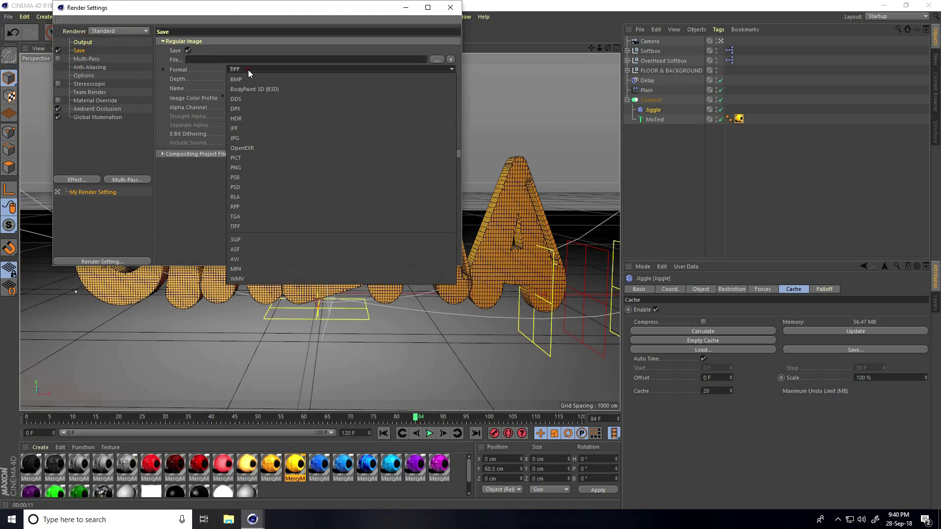
{"action": "left_click", "coordinate": [246, 138]}
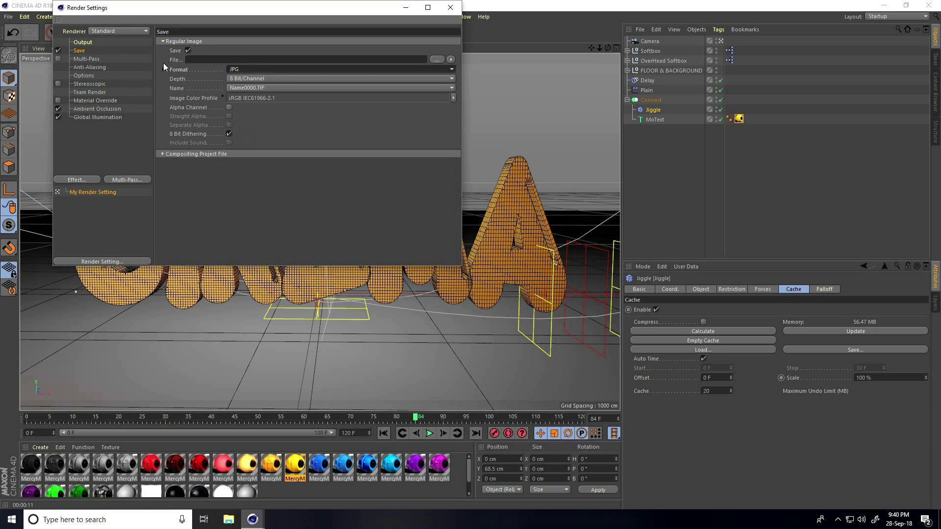
- Apply the HDTV 1080 29.97 output preset with the frame range set to All Frames, and close the render settings
{"action": "left_click", "coordinate": [82, 42]}
{"action": "left_click", "coordinate": [165, 42]}
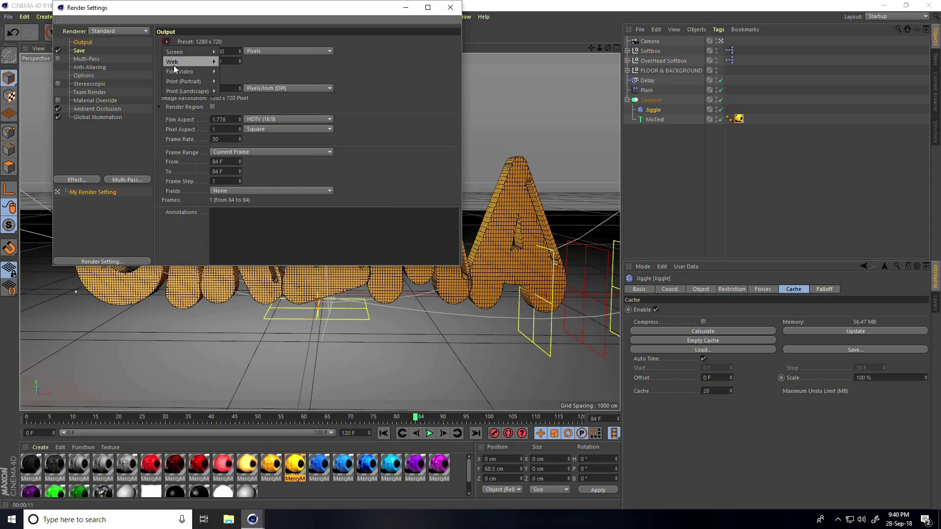
{"action": "mouse_move", "coordinate": [179, 72]}
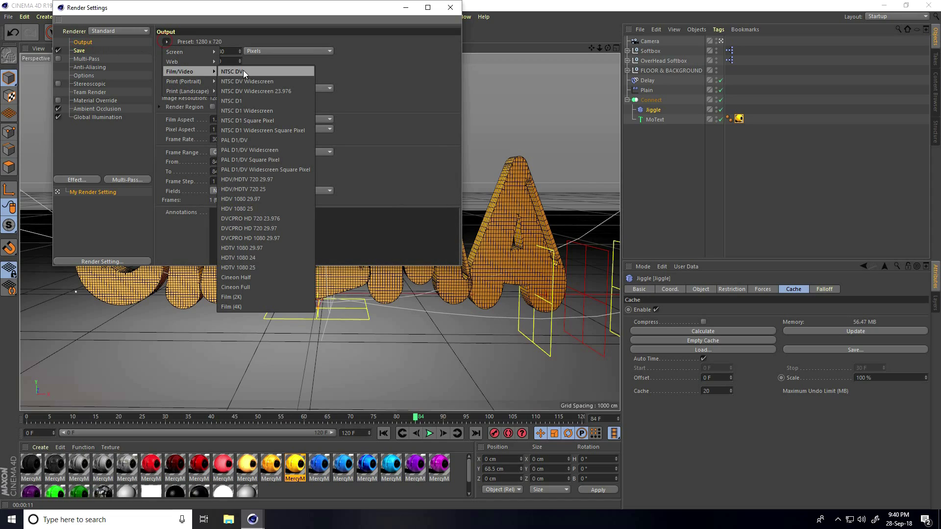
{"action": "left_click", "coordinate": [251, 247]}
{"action": "left_click", "coordinate": [227, 153]}
{"action": "left_click", "coordinate": [228, 171]}
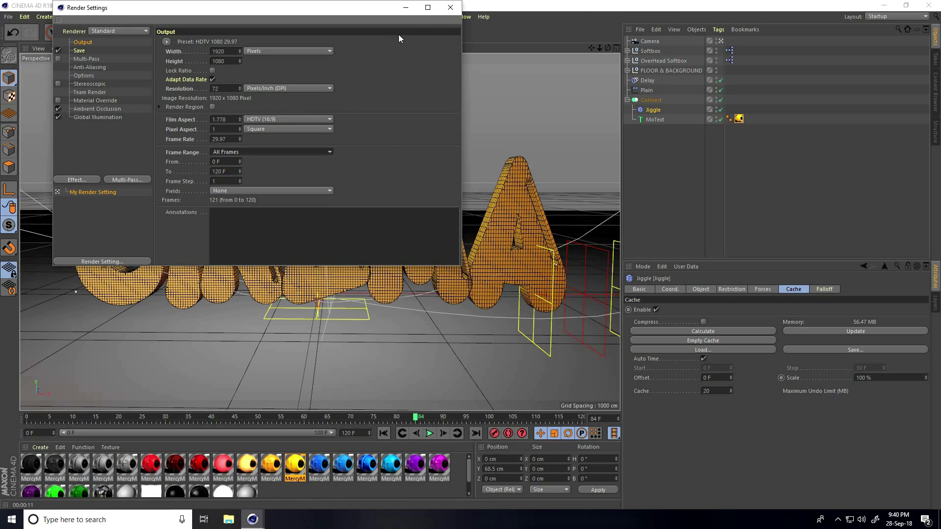
{"action": "left_click", "coordinate": [449, 7]}
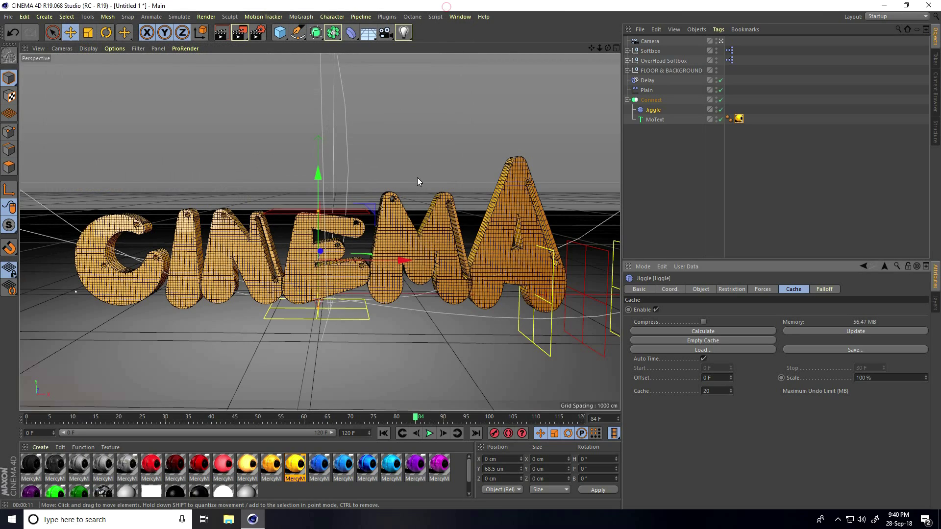